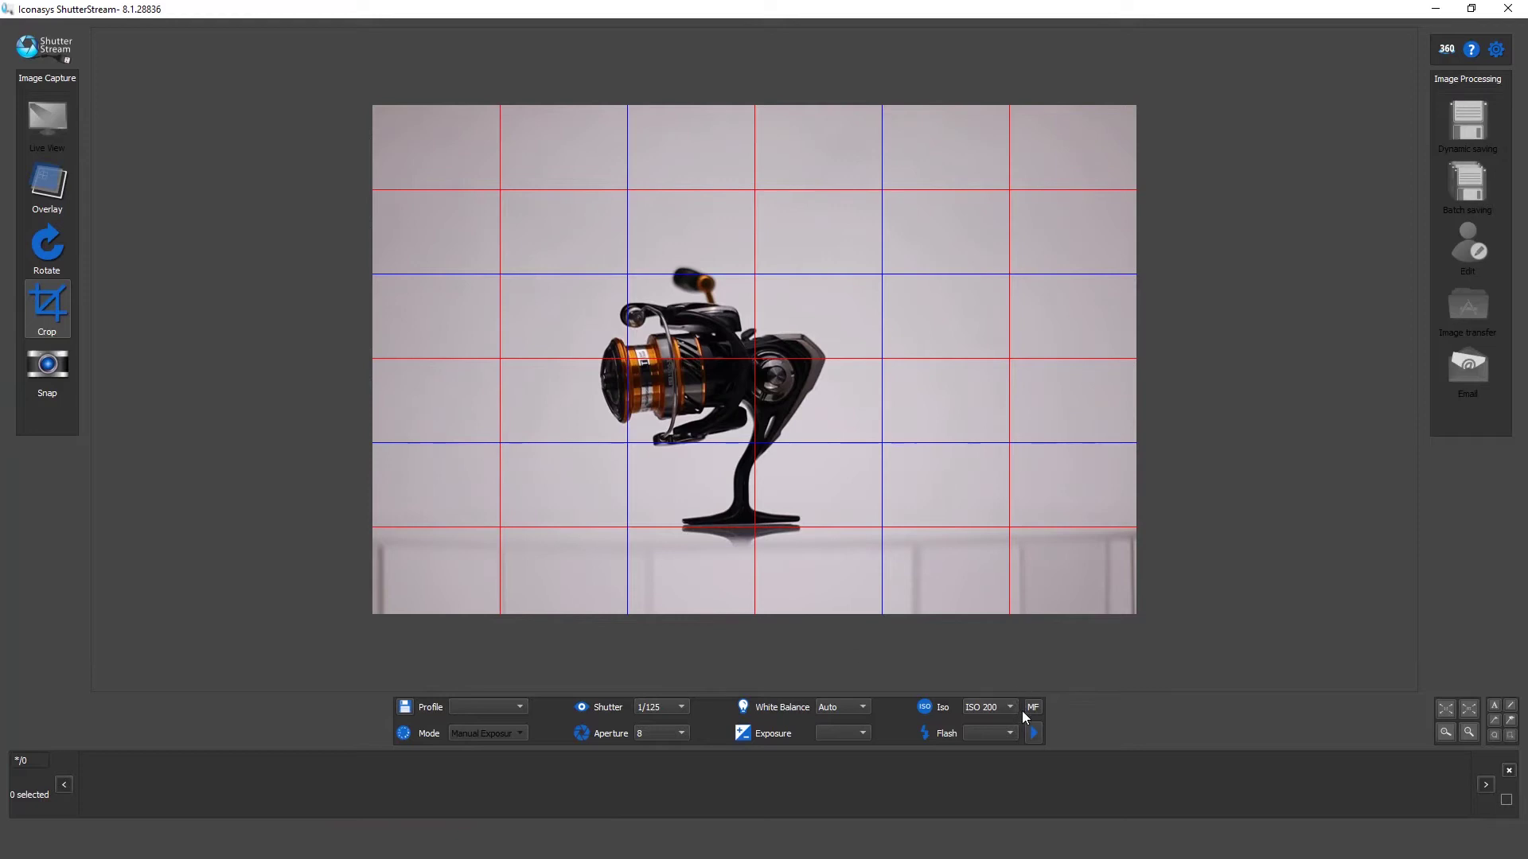
Set the camera's ISO to 100 and the white balance to color temperature
left_click(1084, 799)
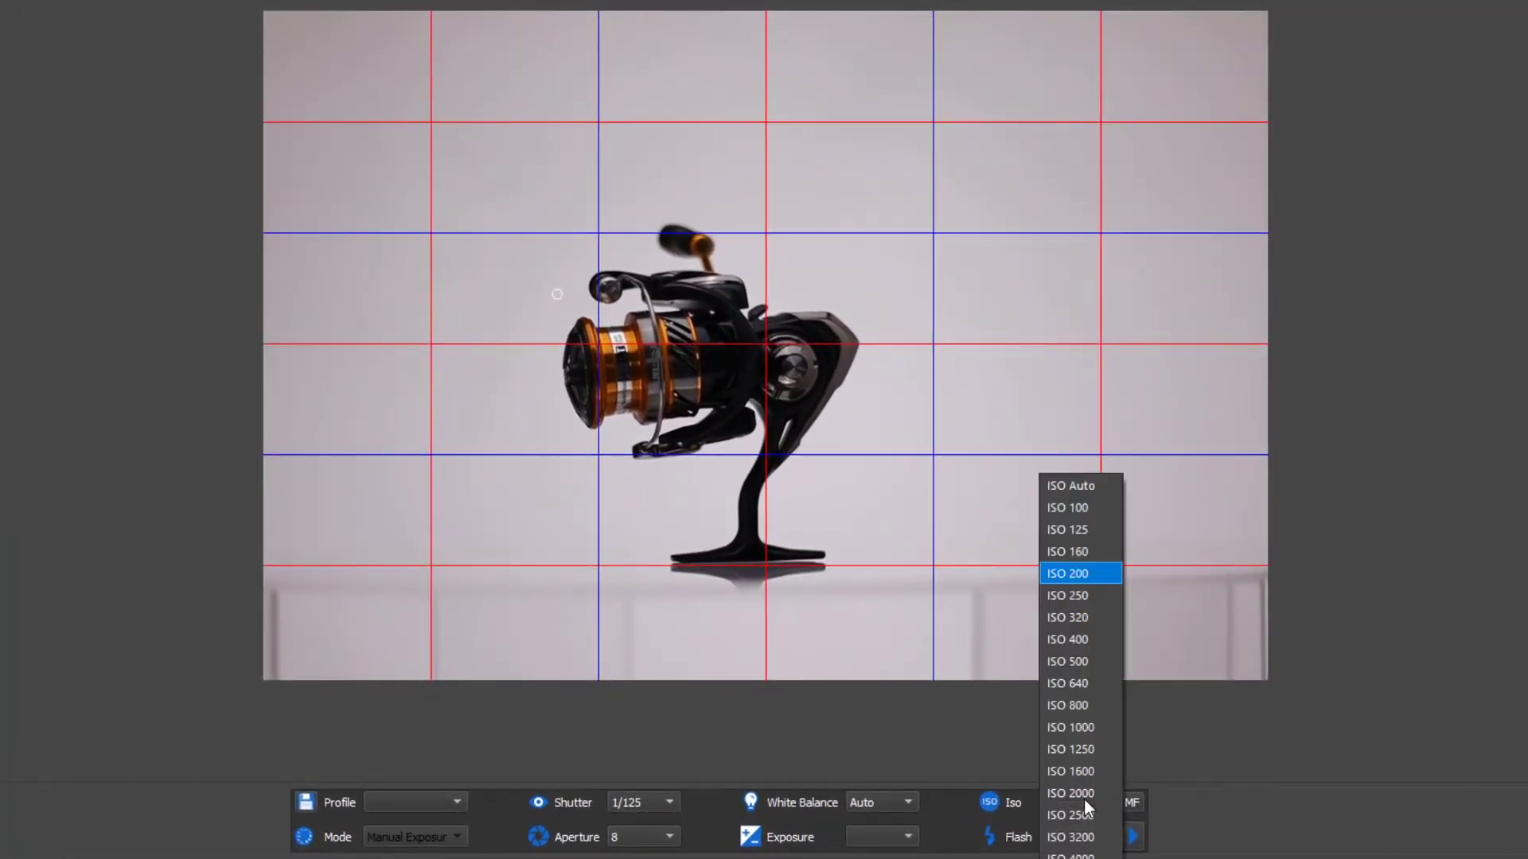
left_click(1076, 509)
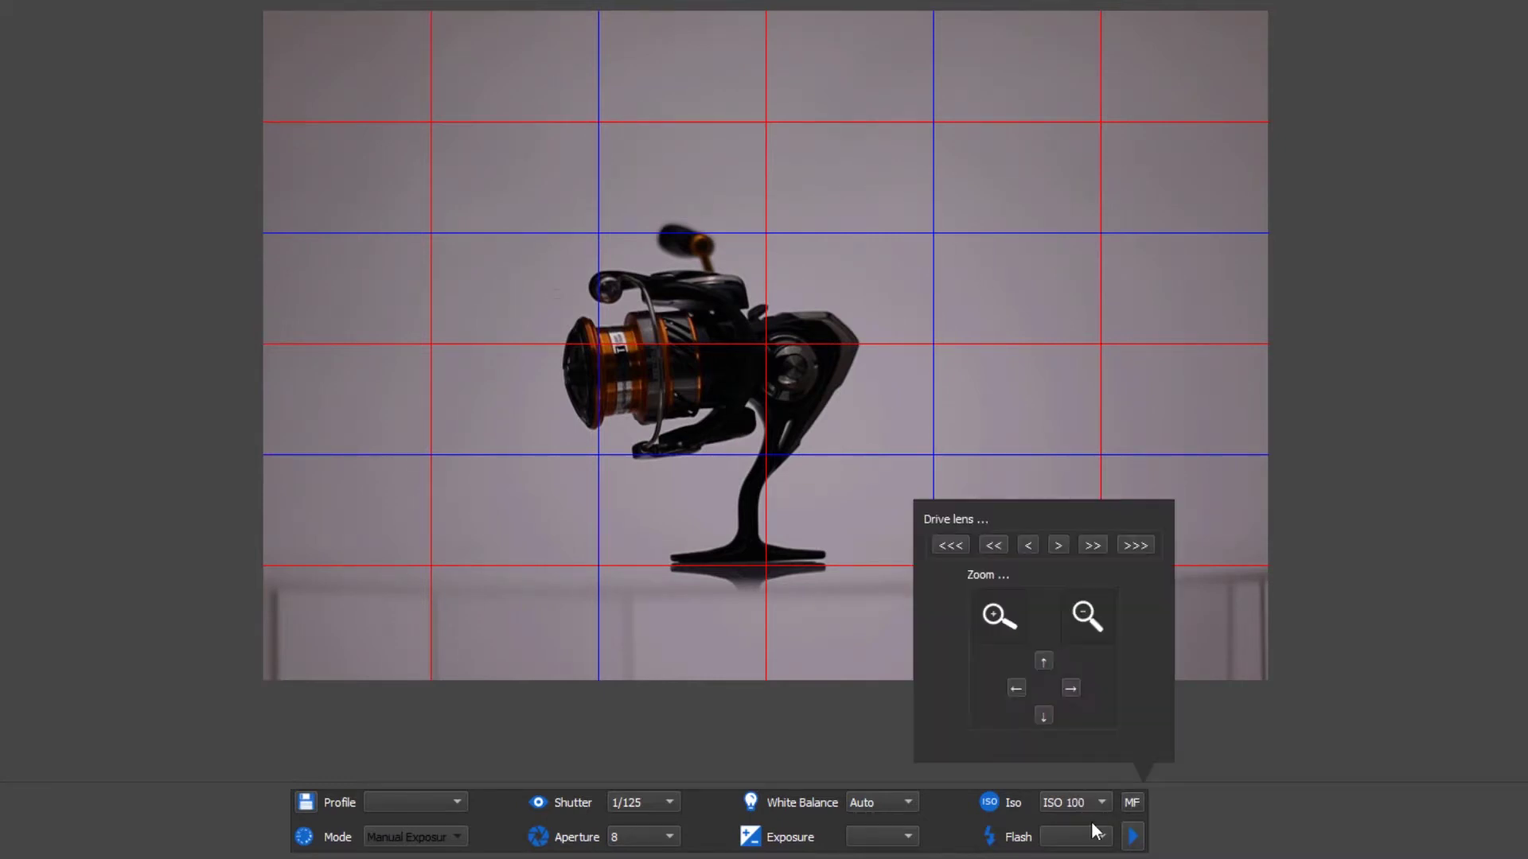
left_click(906, 802)
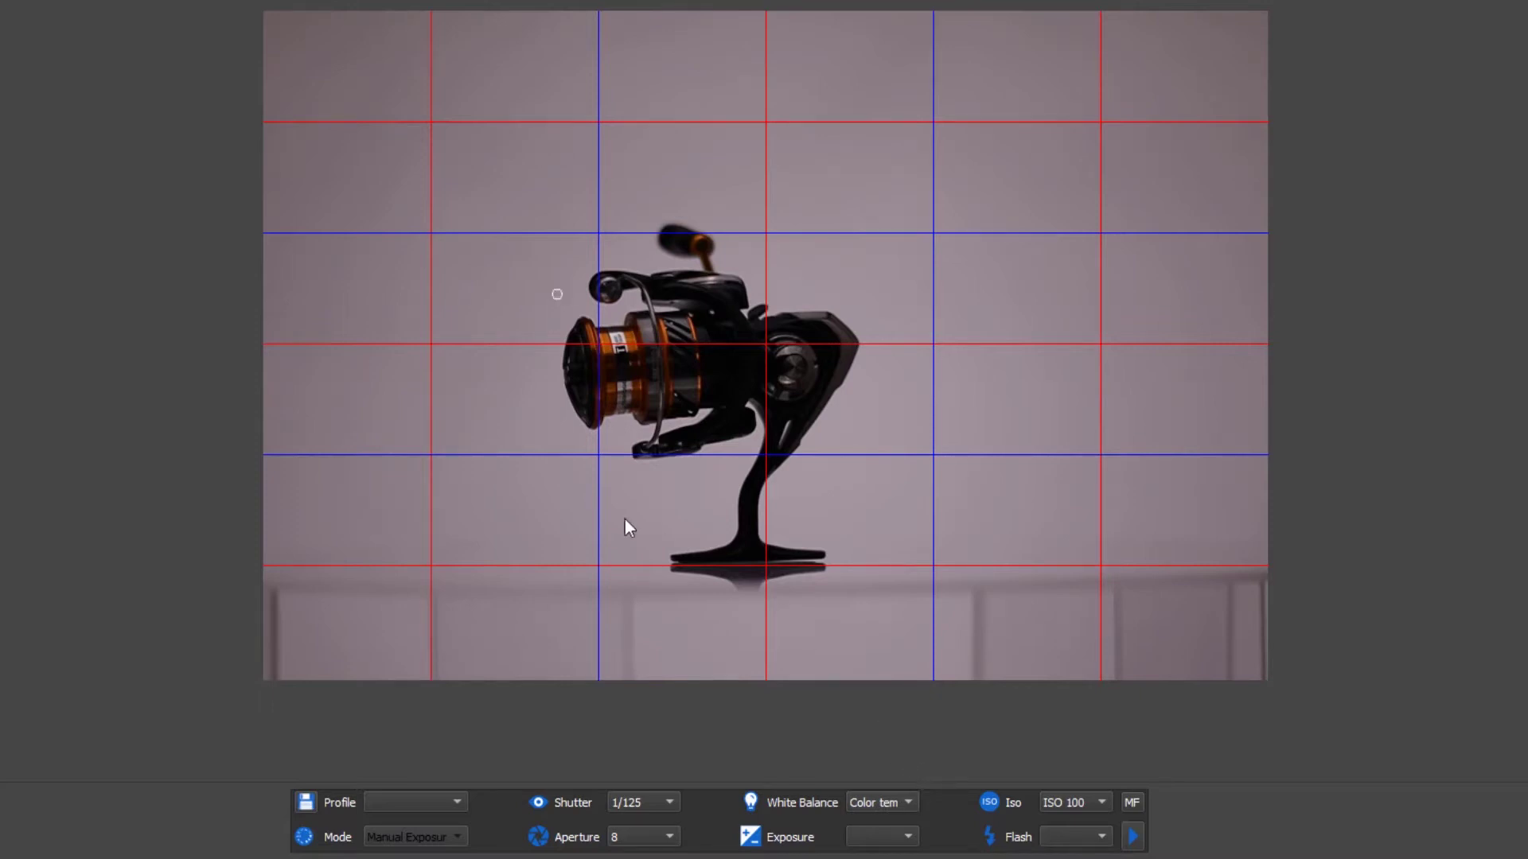
Set the aperture to 13 (1/3) and try shutter speeds 1/15 and 1/8 before settling on 1/10 (1/3)
left_click(658, 838)
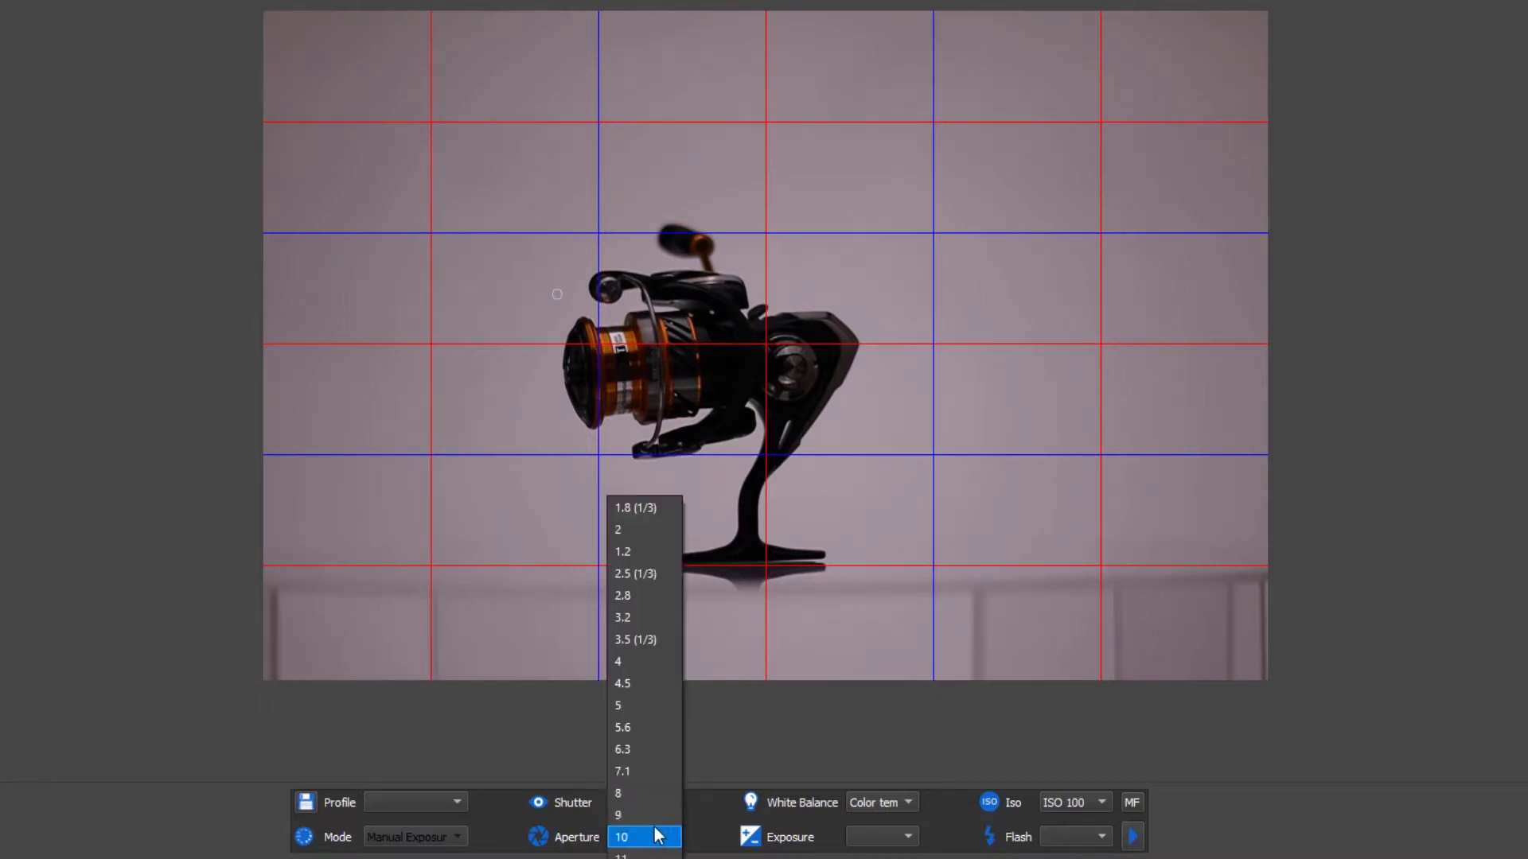
left_click(639, 853)
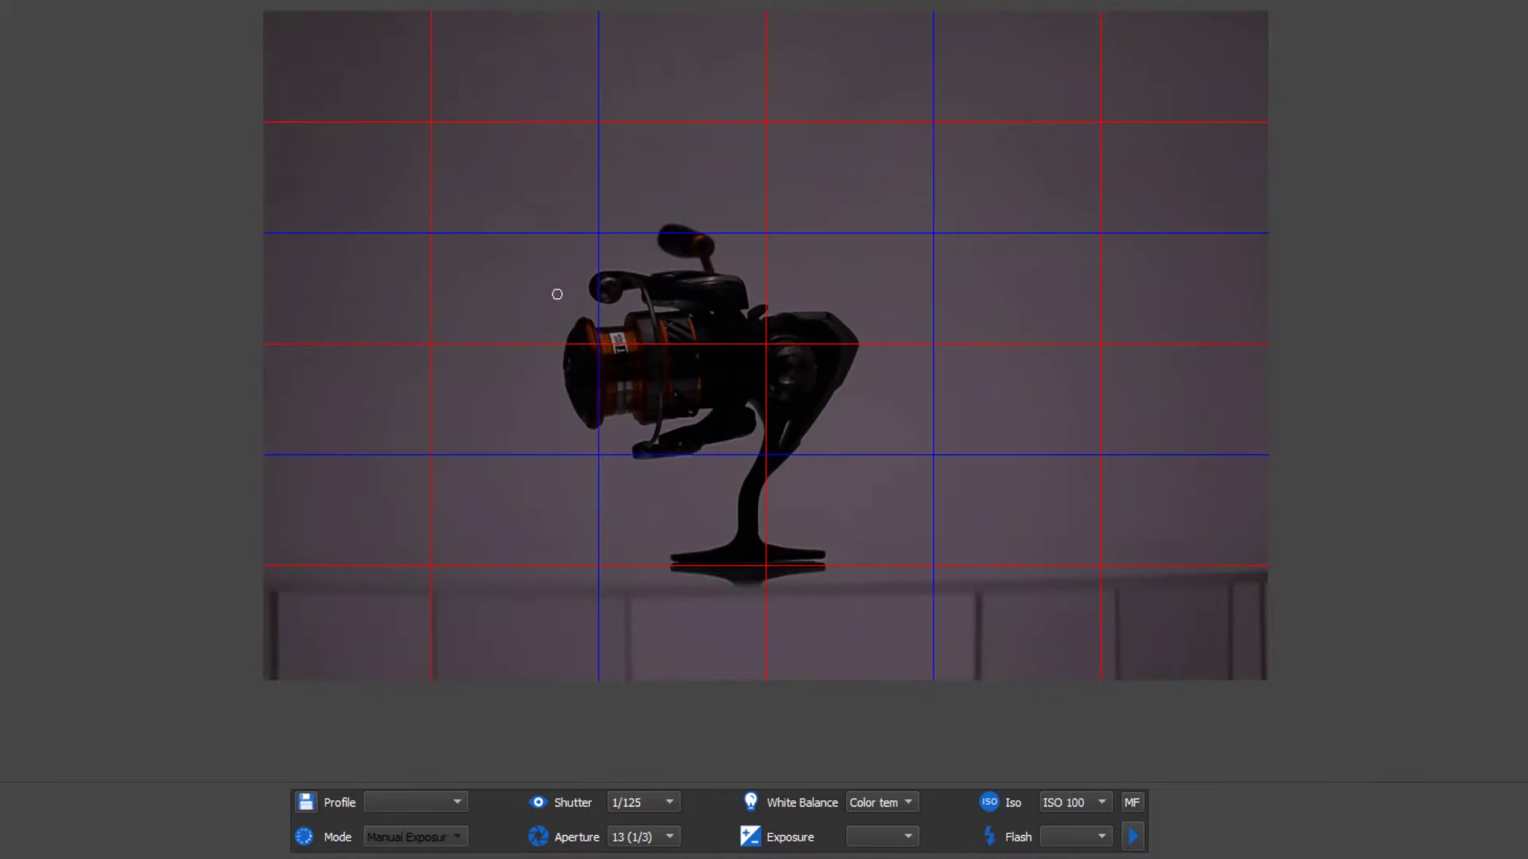
left_click(647, 796)
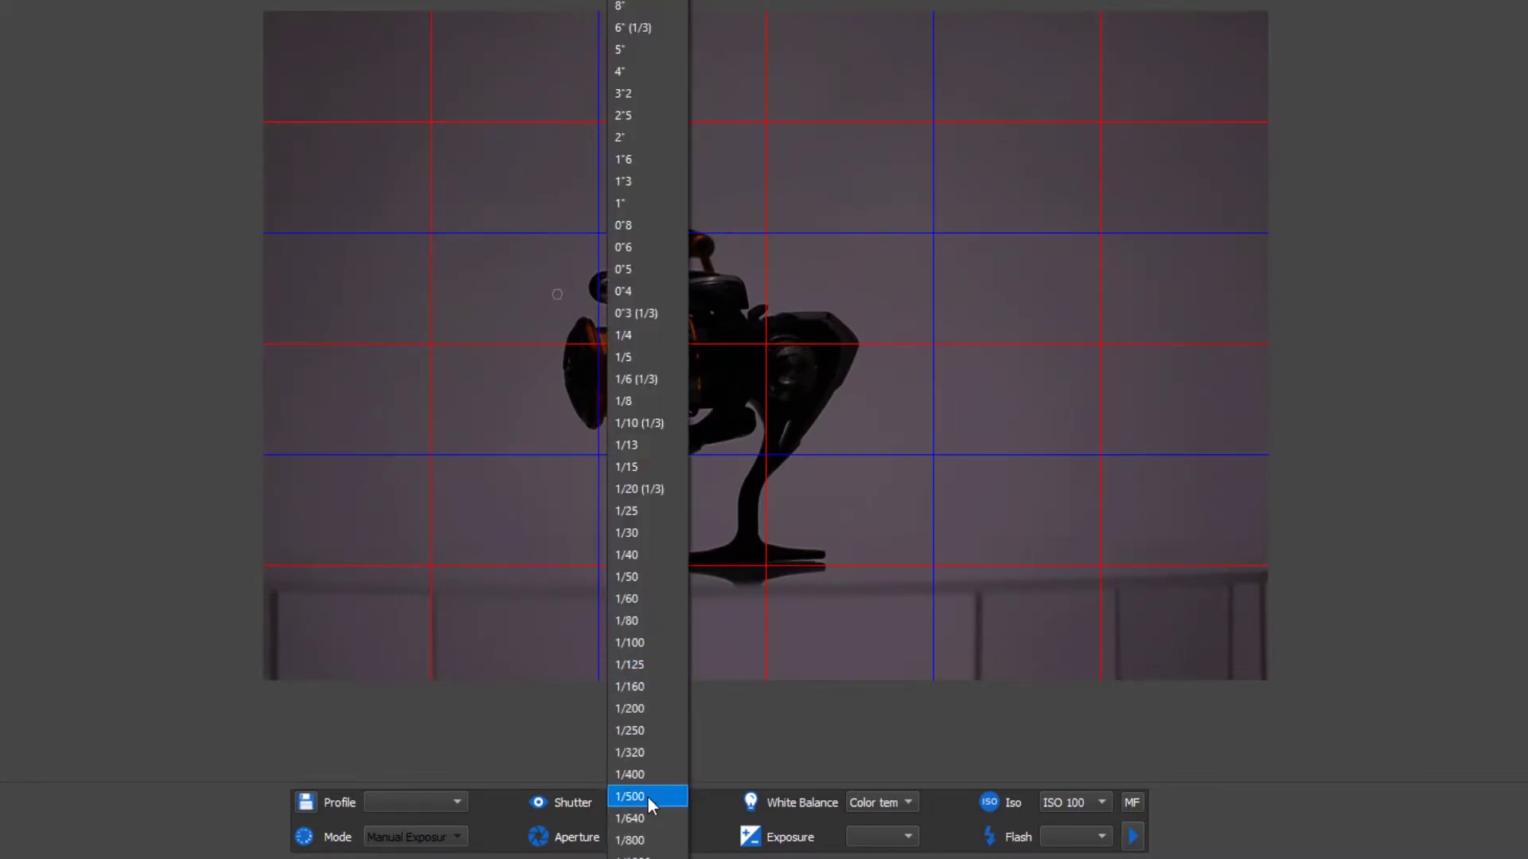
left_click(657, 468)
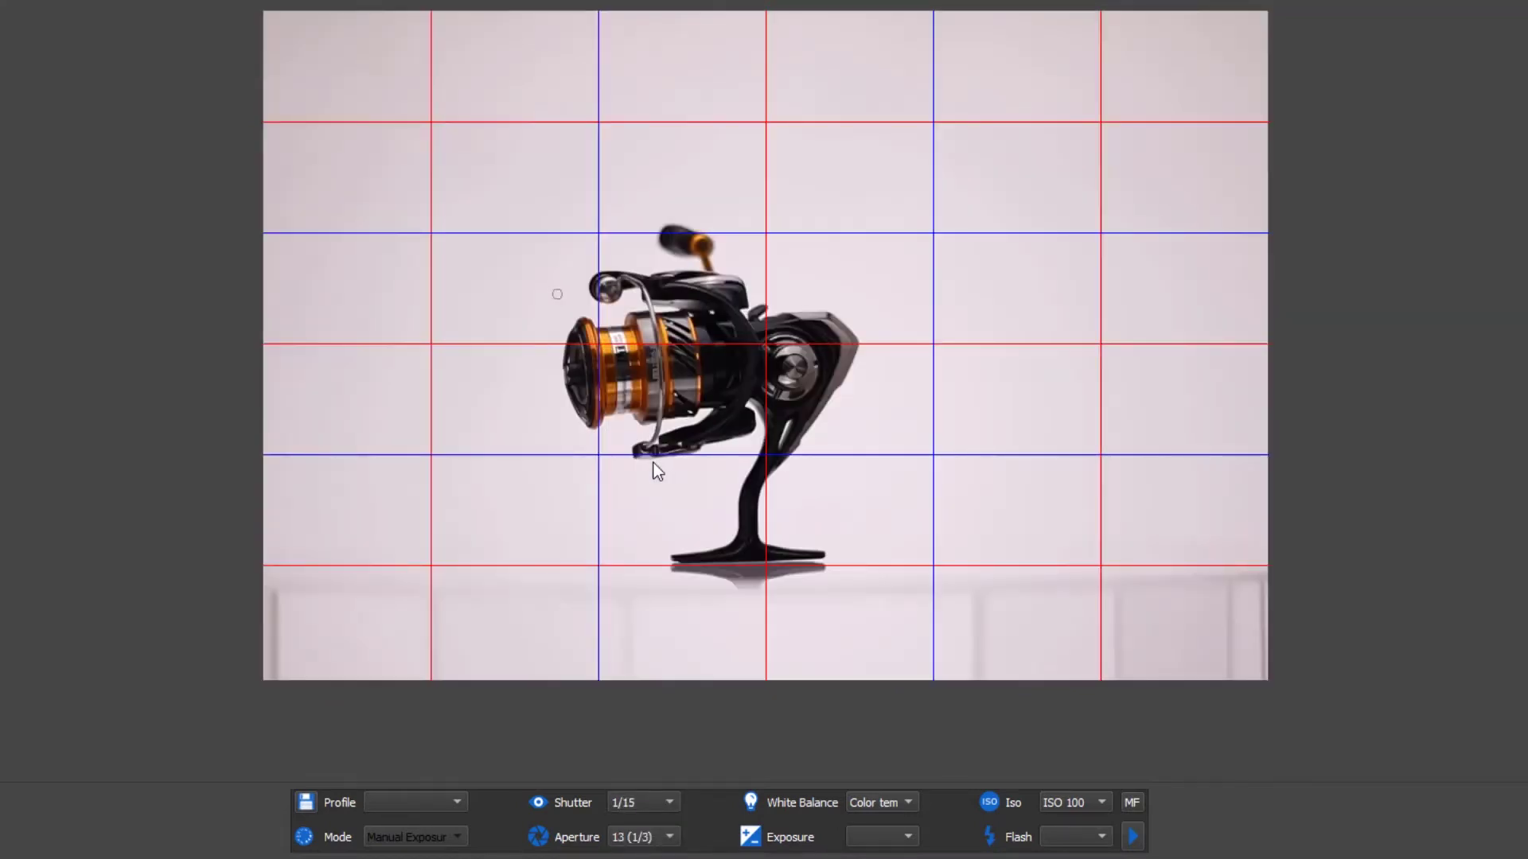
left_click(669, 803)
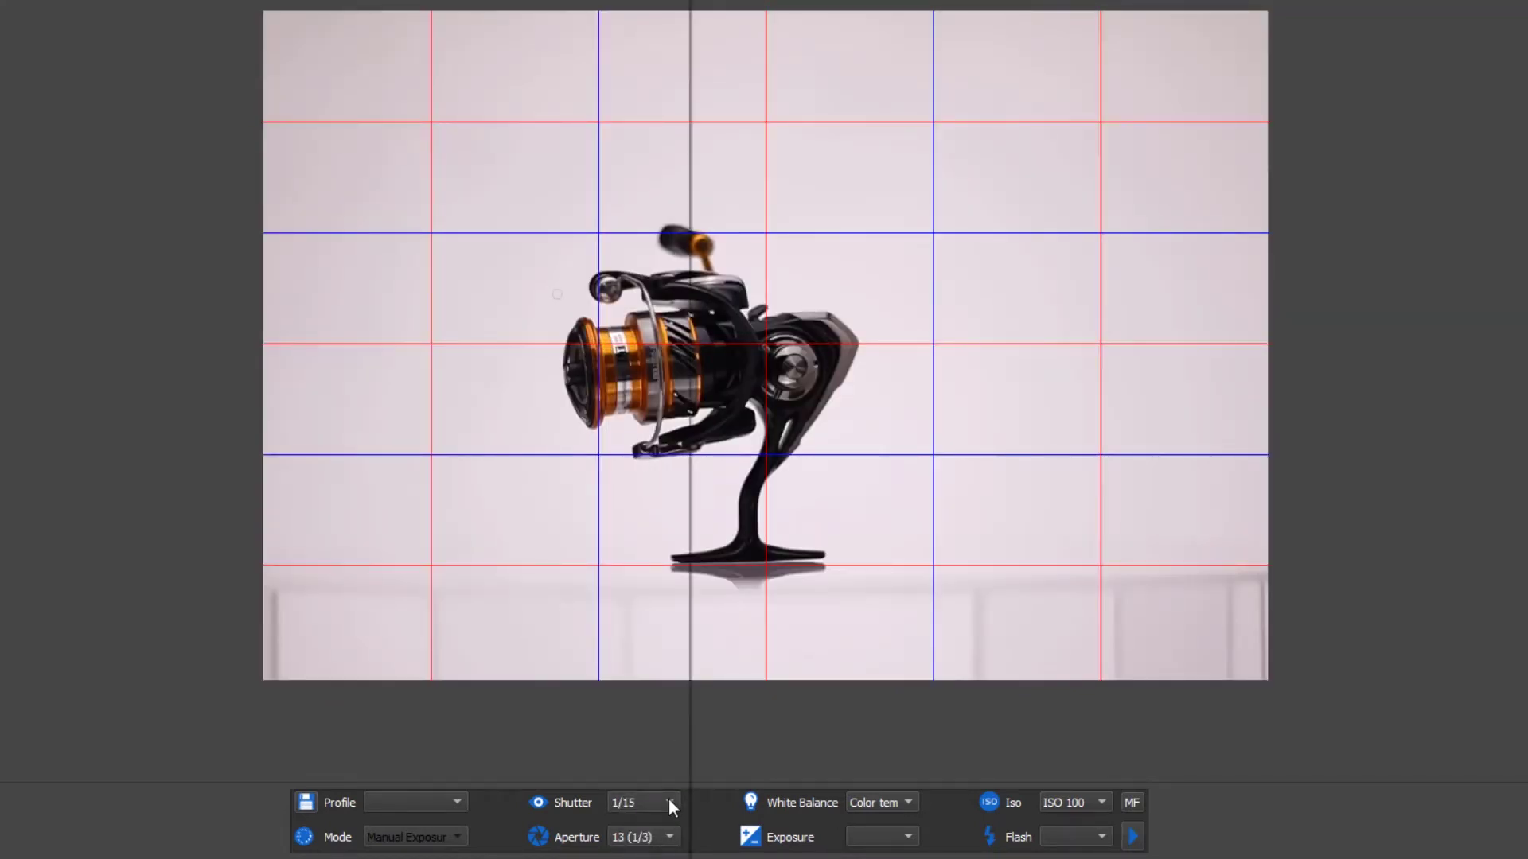
left_click(639, 402)
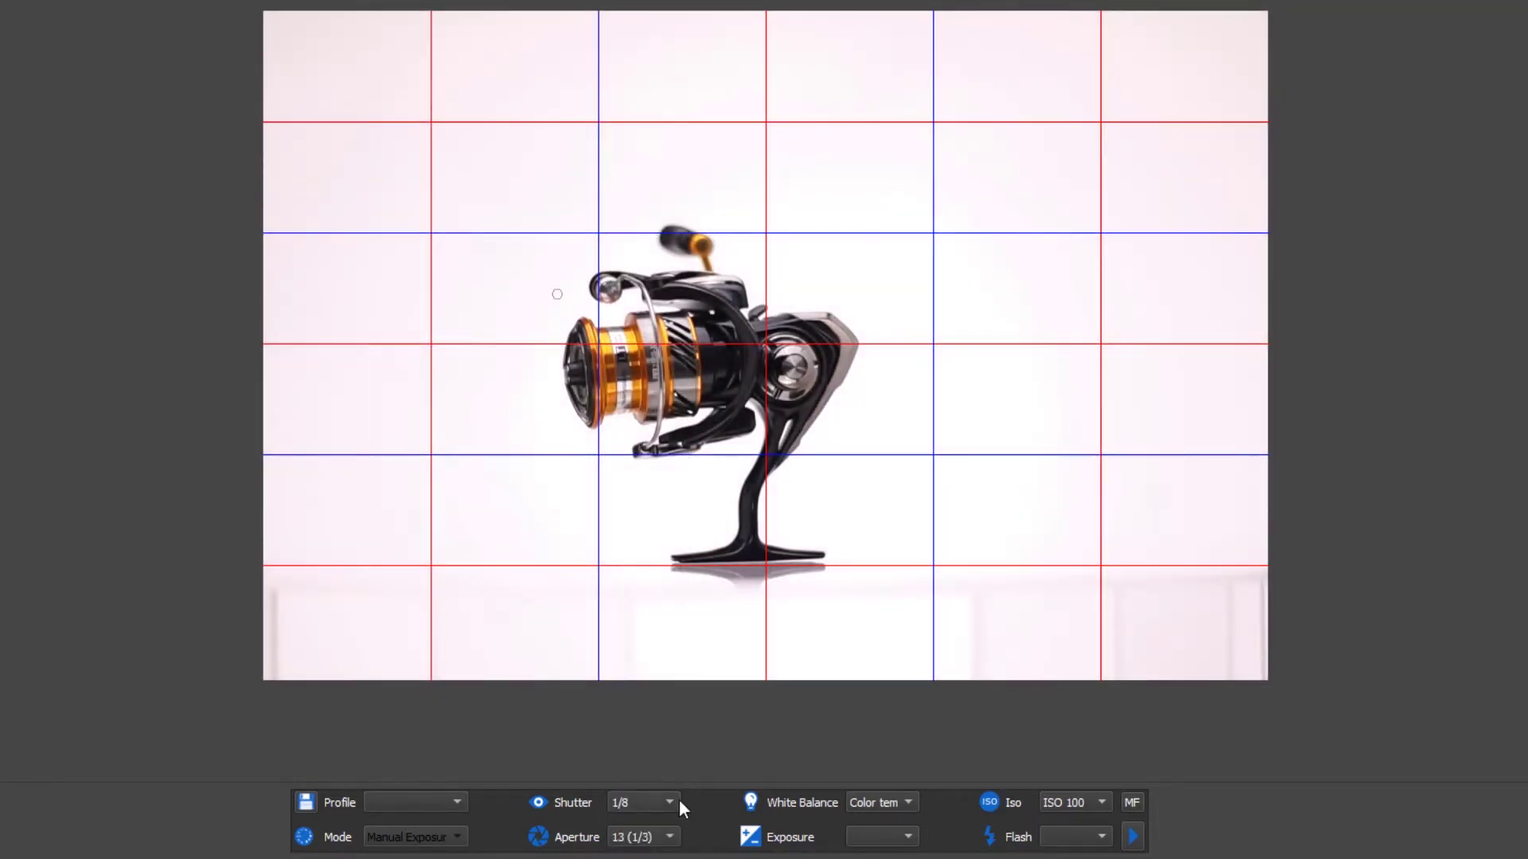
left_click(674, 801)
left_click(646, 427)
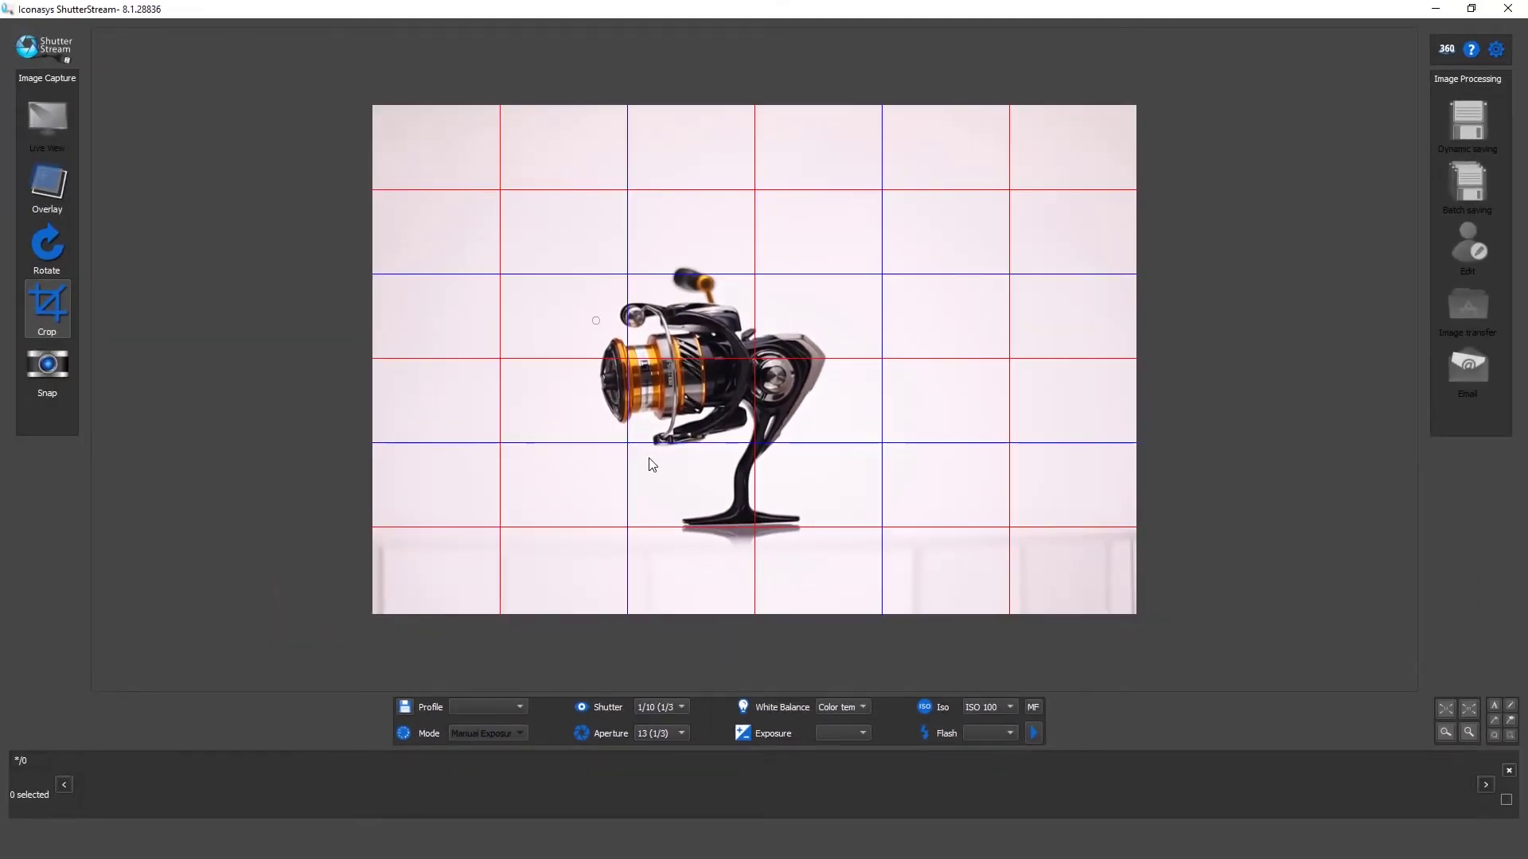
Rotate the live camera image by 180 degrees
left_click(57, 255)
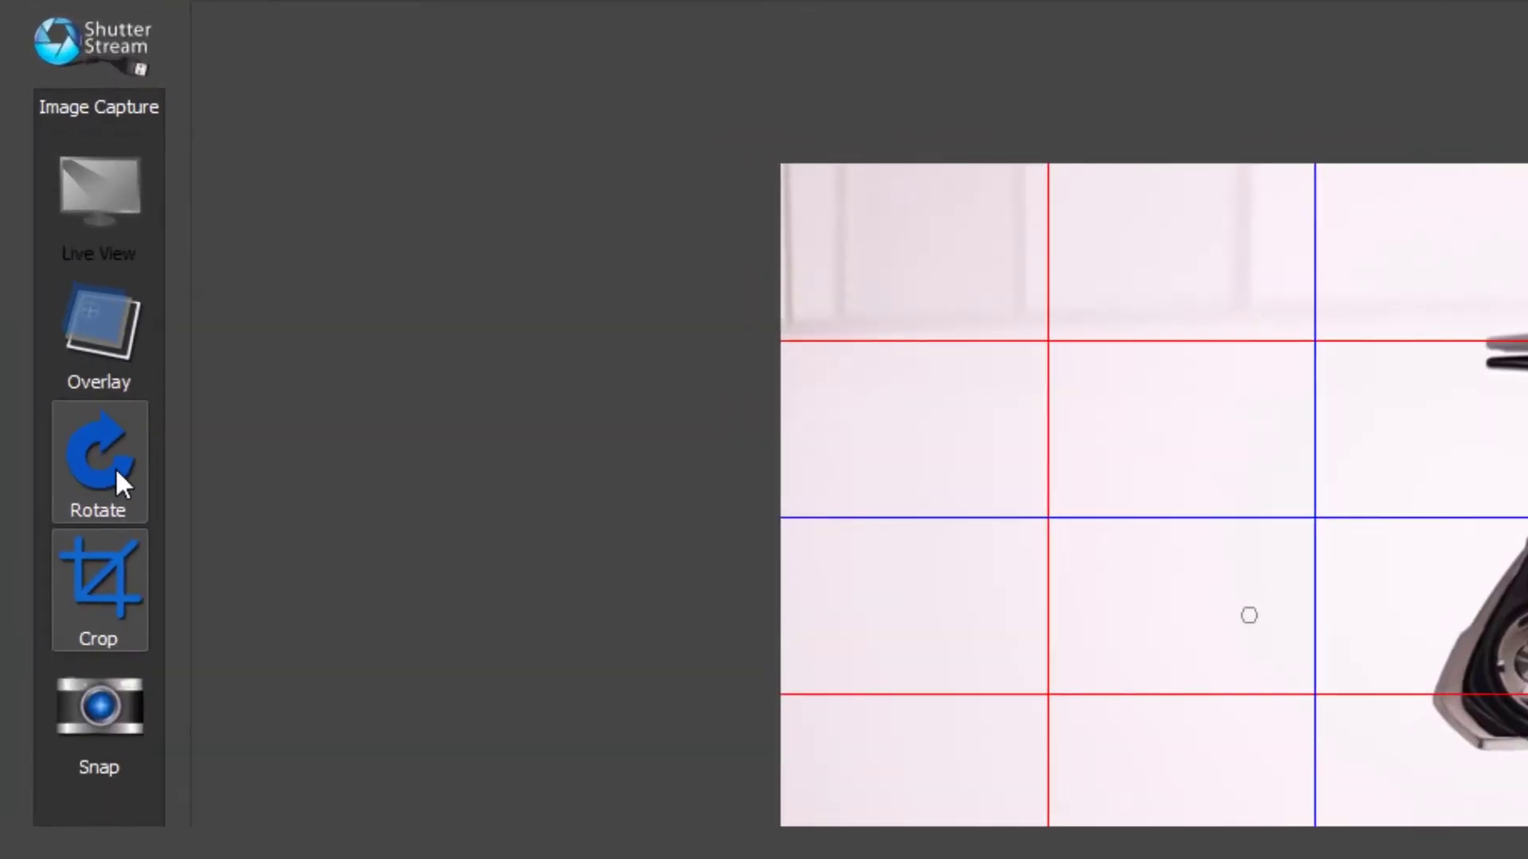
right_click(113, 462)
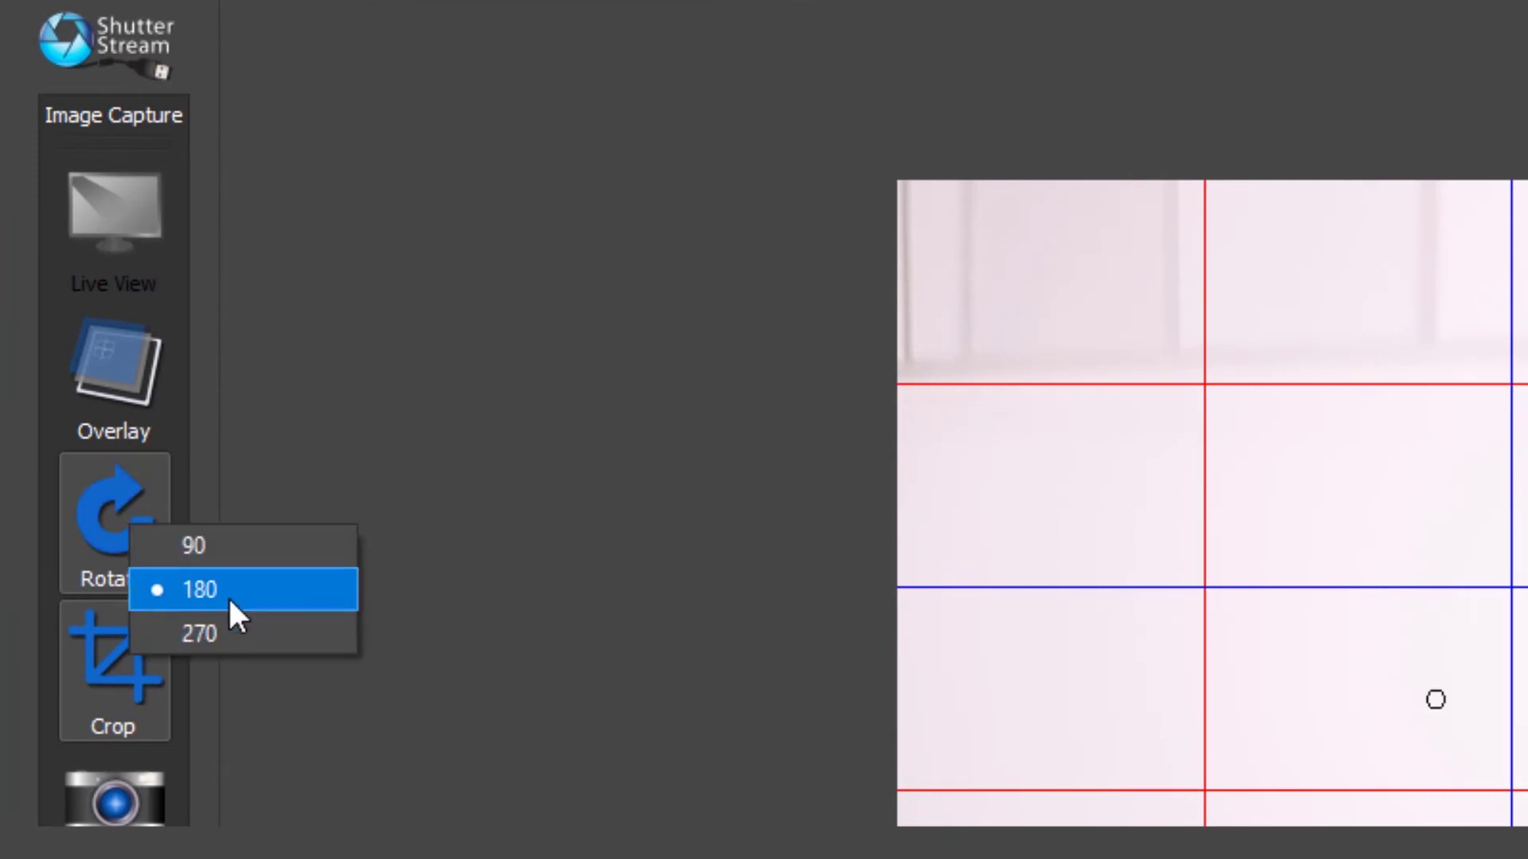
left_click(409, 546)
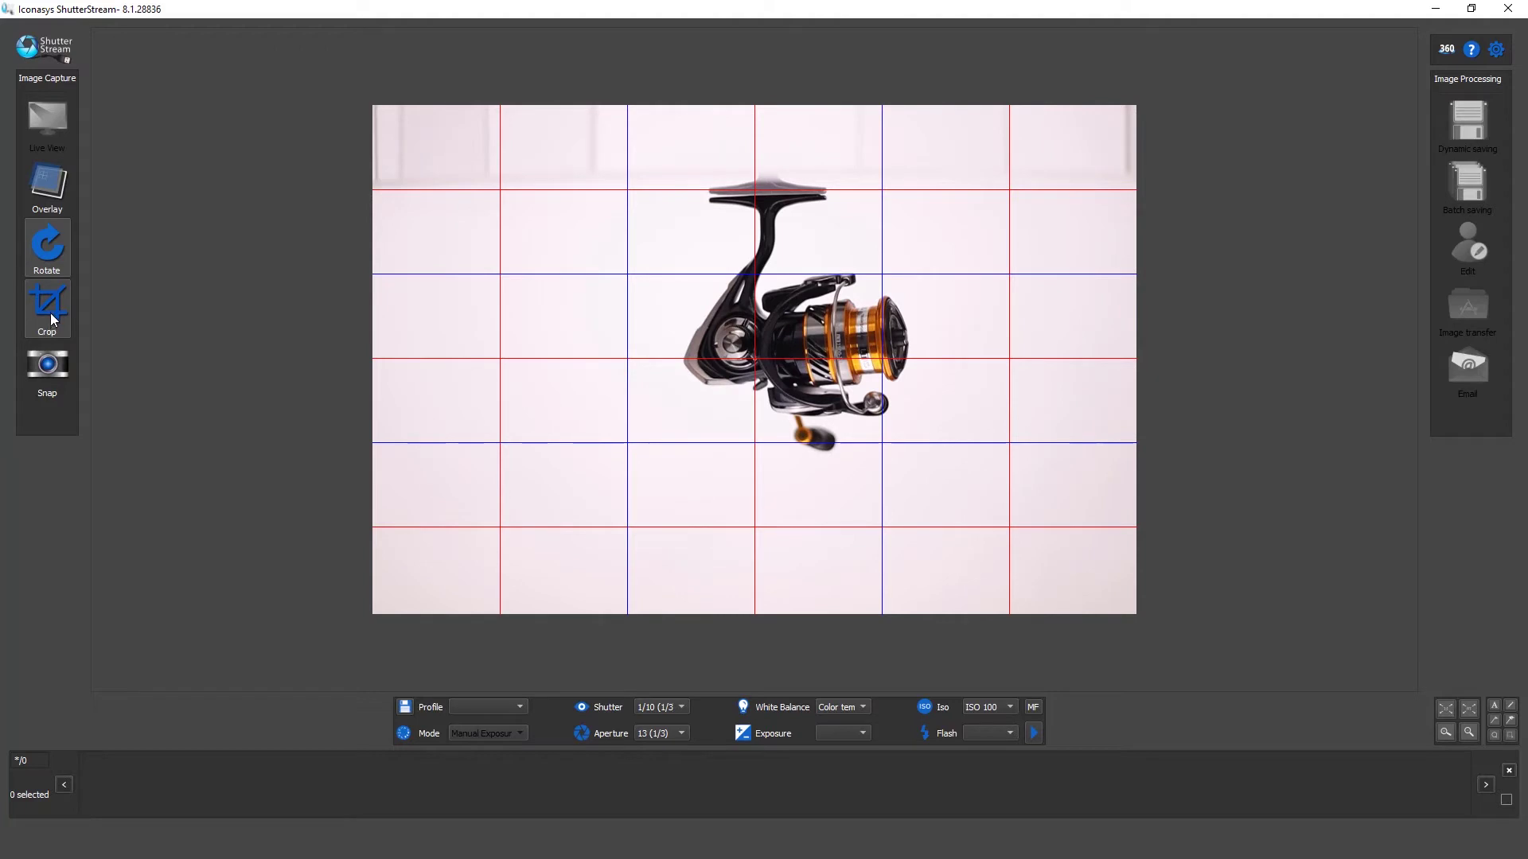
Draw a crop frame around the fishing reel in the live view and snap a test photo
mouse_move(621, 190)
left_mouse_down()
mouse_move(795, 338)
mouse_move(927, 414)
mouse_move(966, 491)
mouse_move(913, 468)
left_mouse_up()
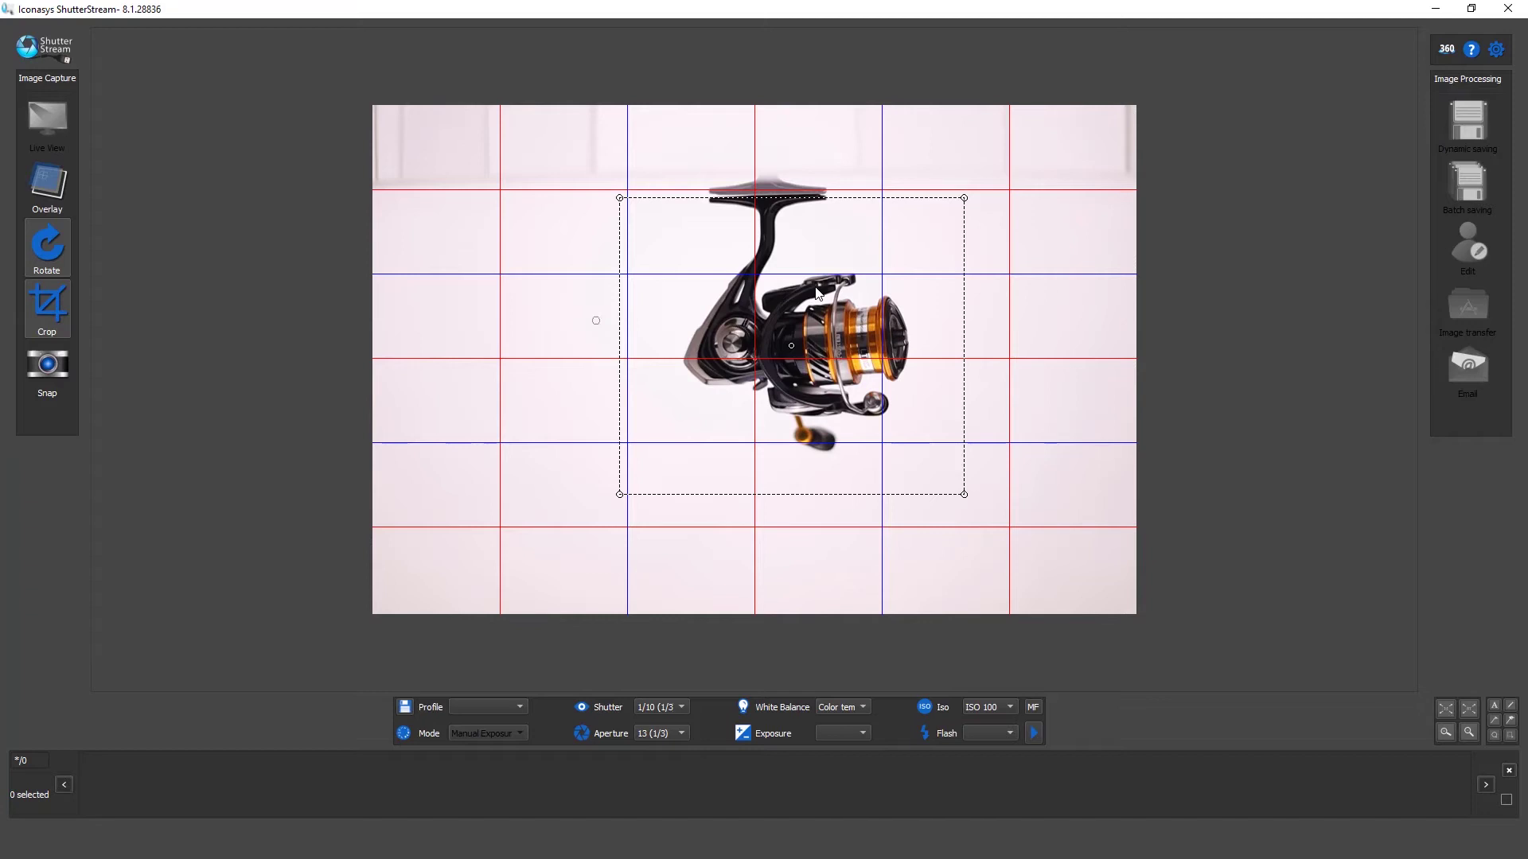
left_click(37, 381)
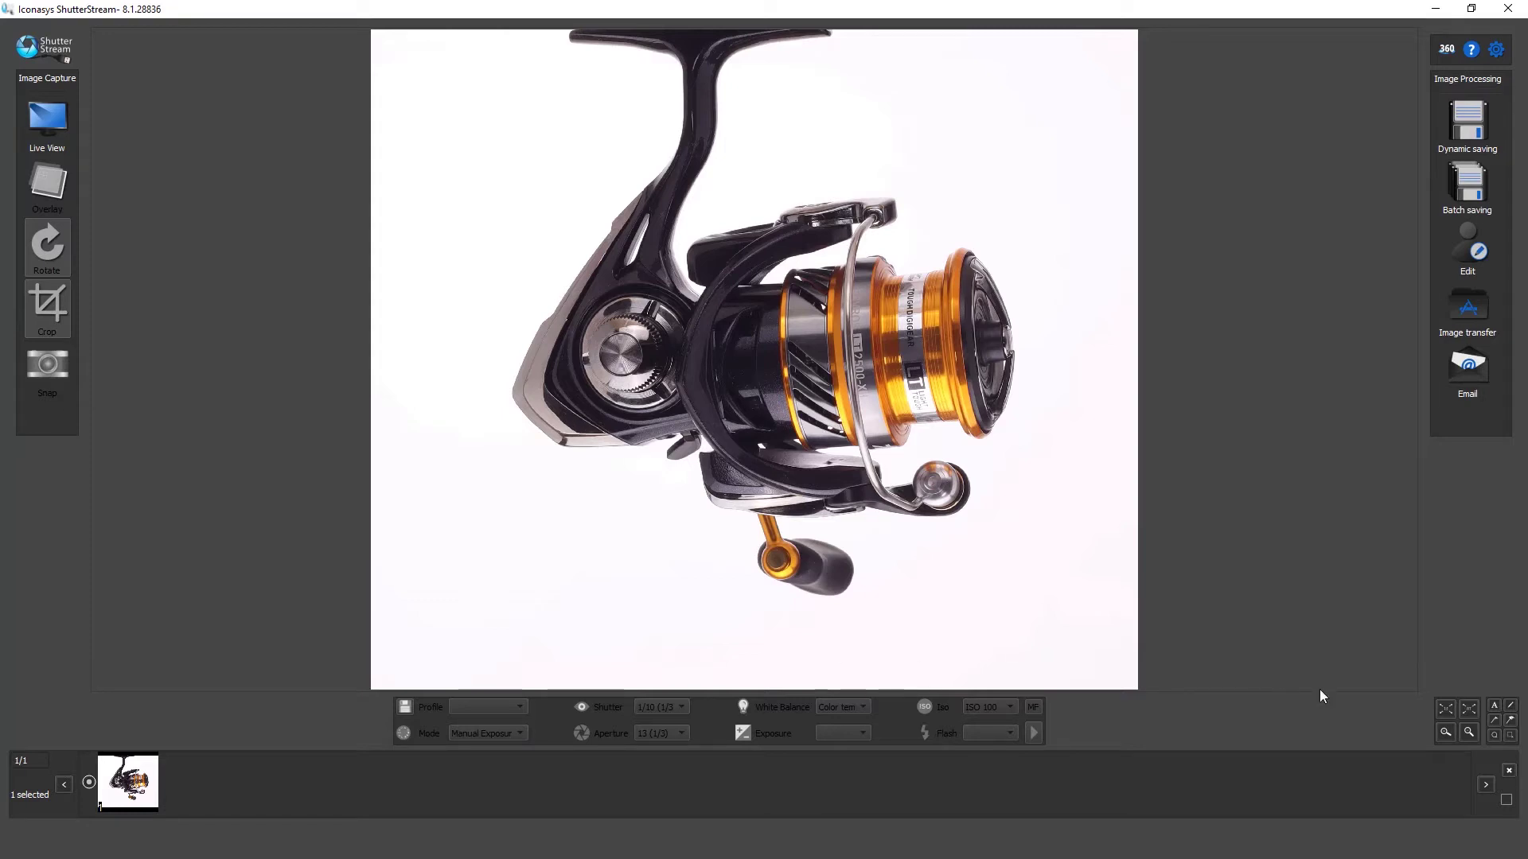
Inspect the test photo's detail at full size, including the lower part of the reel, and return to the fitted view
left_click(1448, 710)
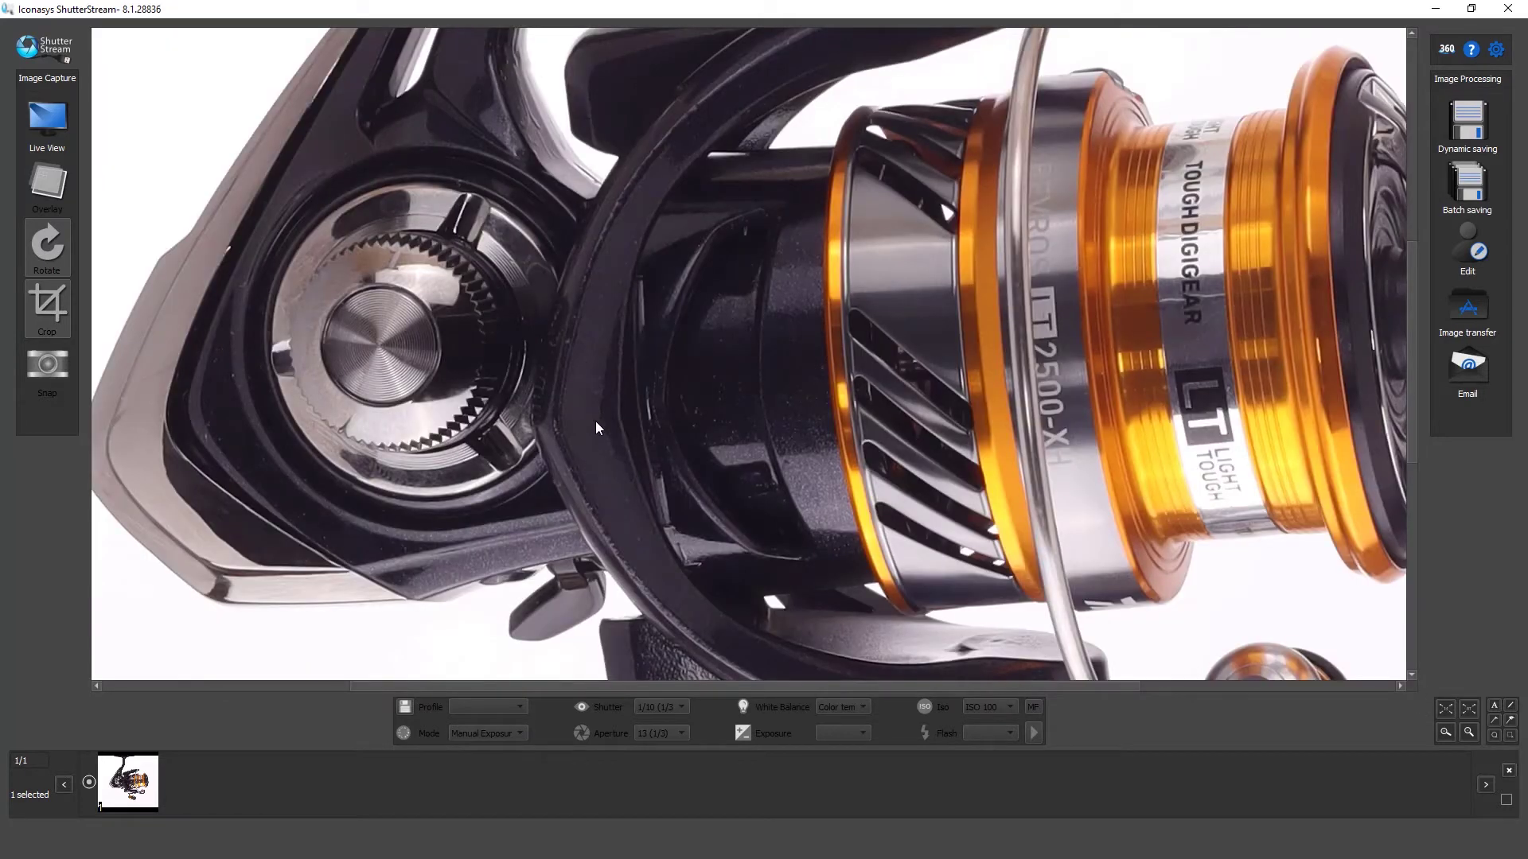
scroll(895, 412, "down", 5)
scroll(893, 414, "up", 2)
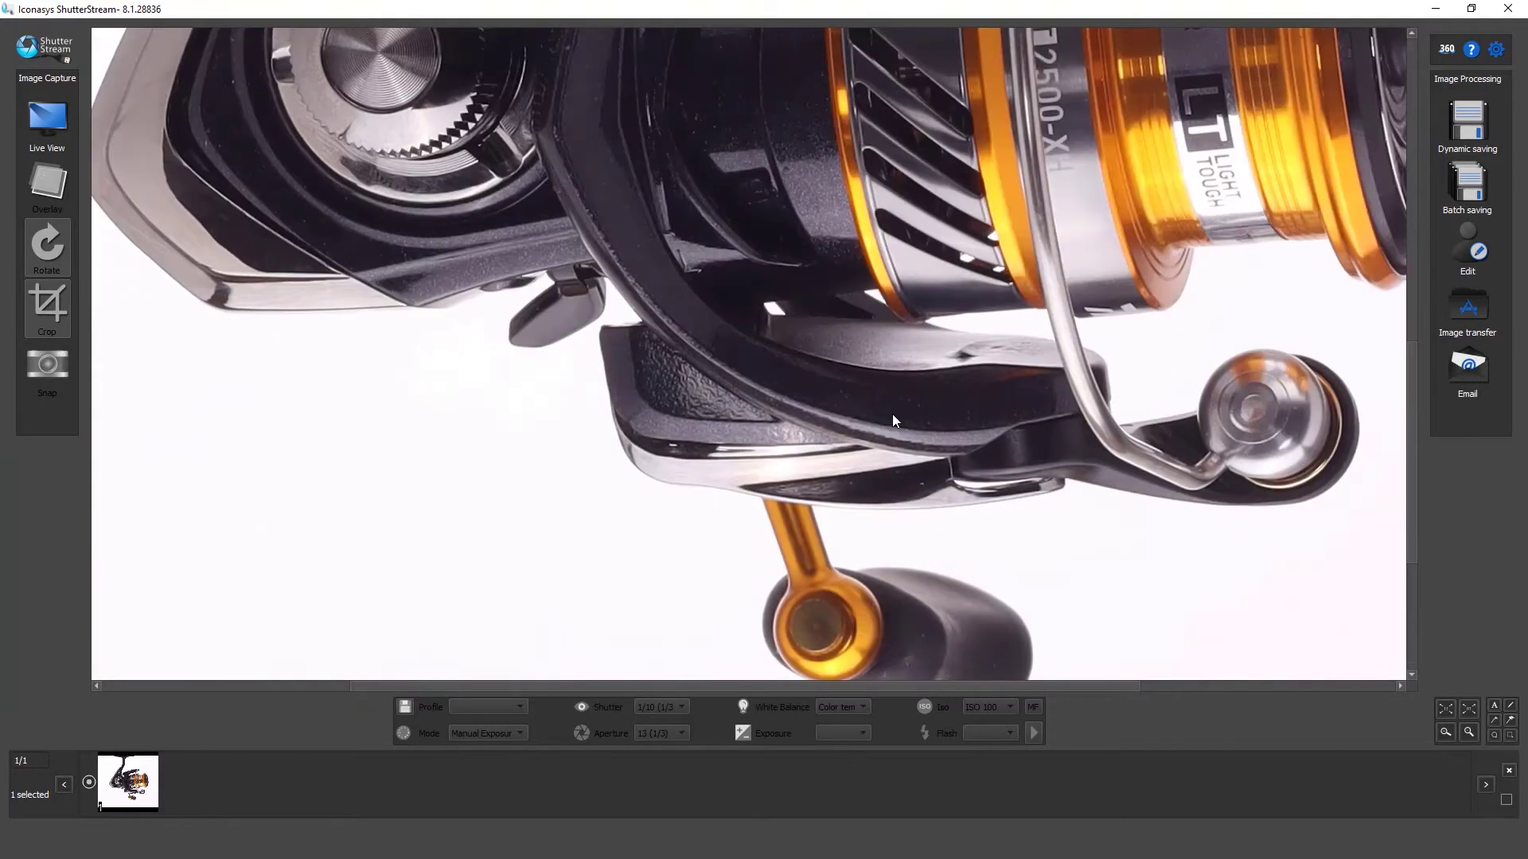
scroll(893, 415, "up", 2)
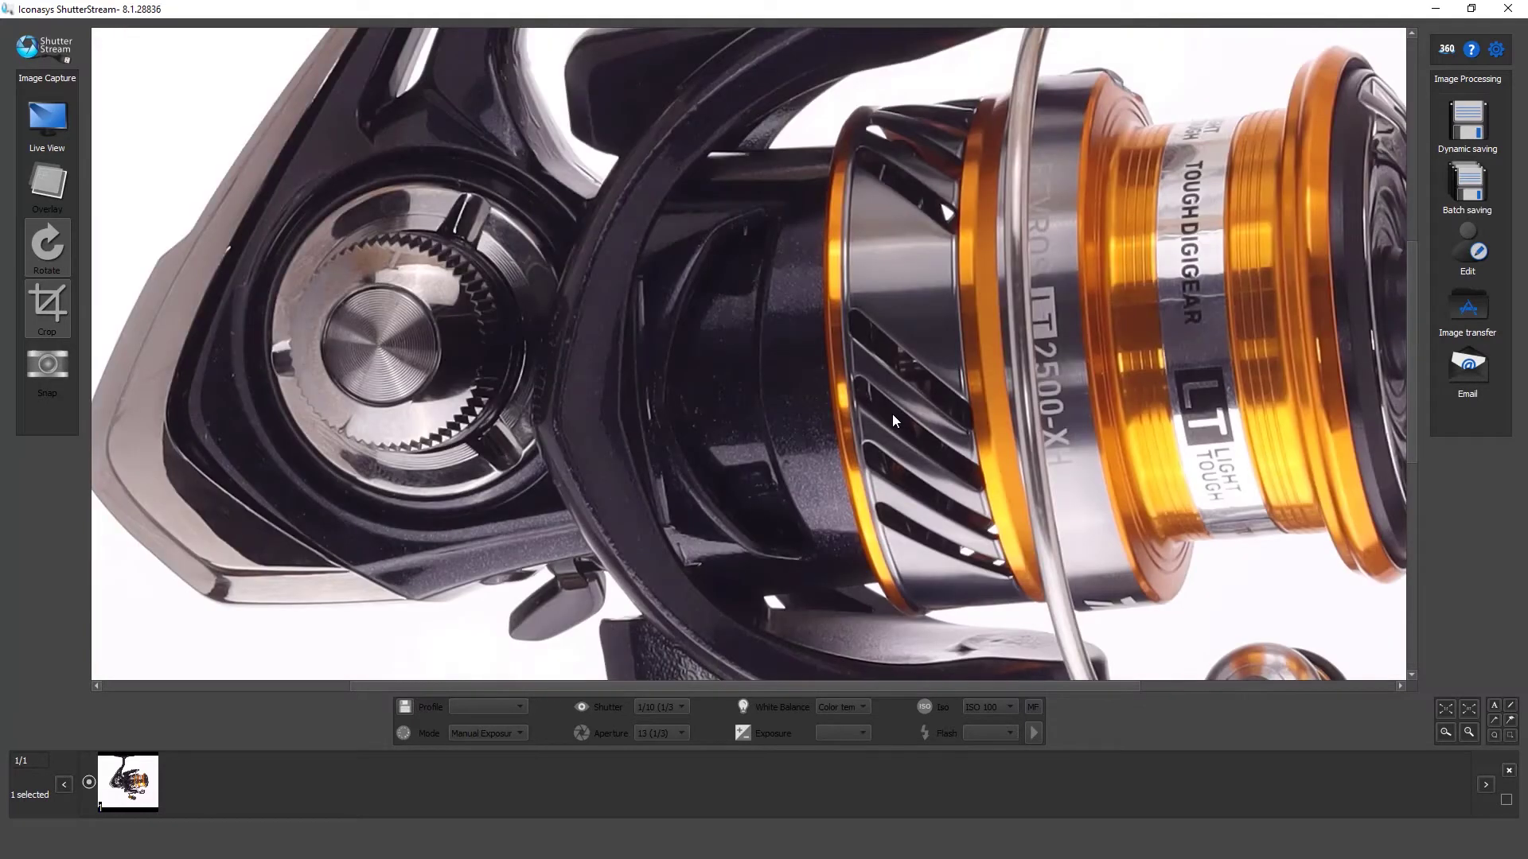
left_click(1470, 709)
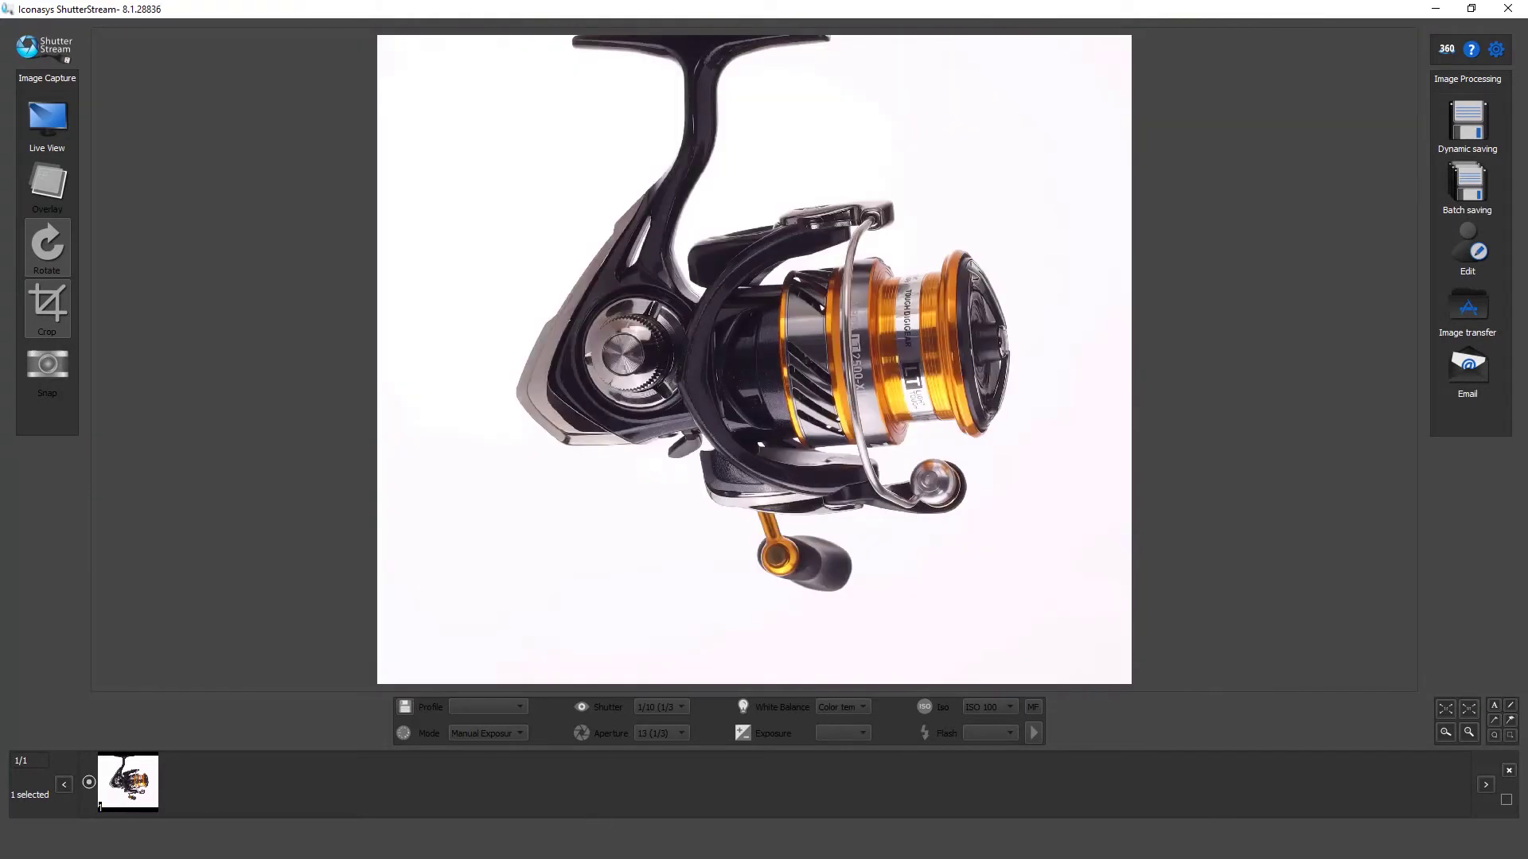
Open the 360 turntable settings with live view on, and set the step width to 0 and the direction to clockwise
left_click(1447, 51)
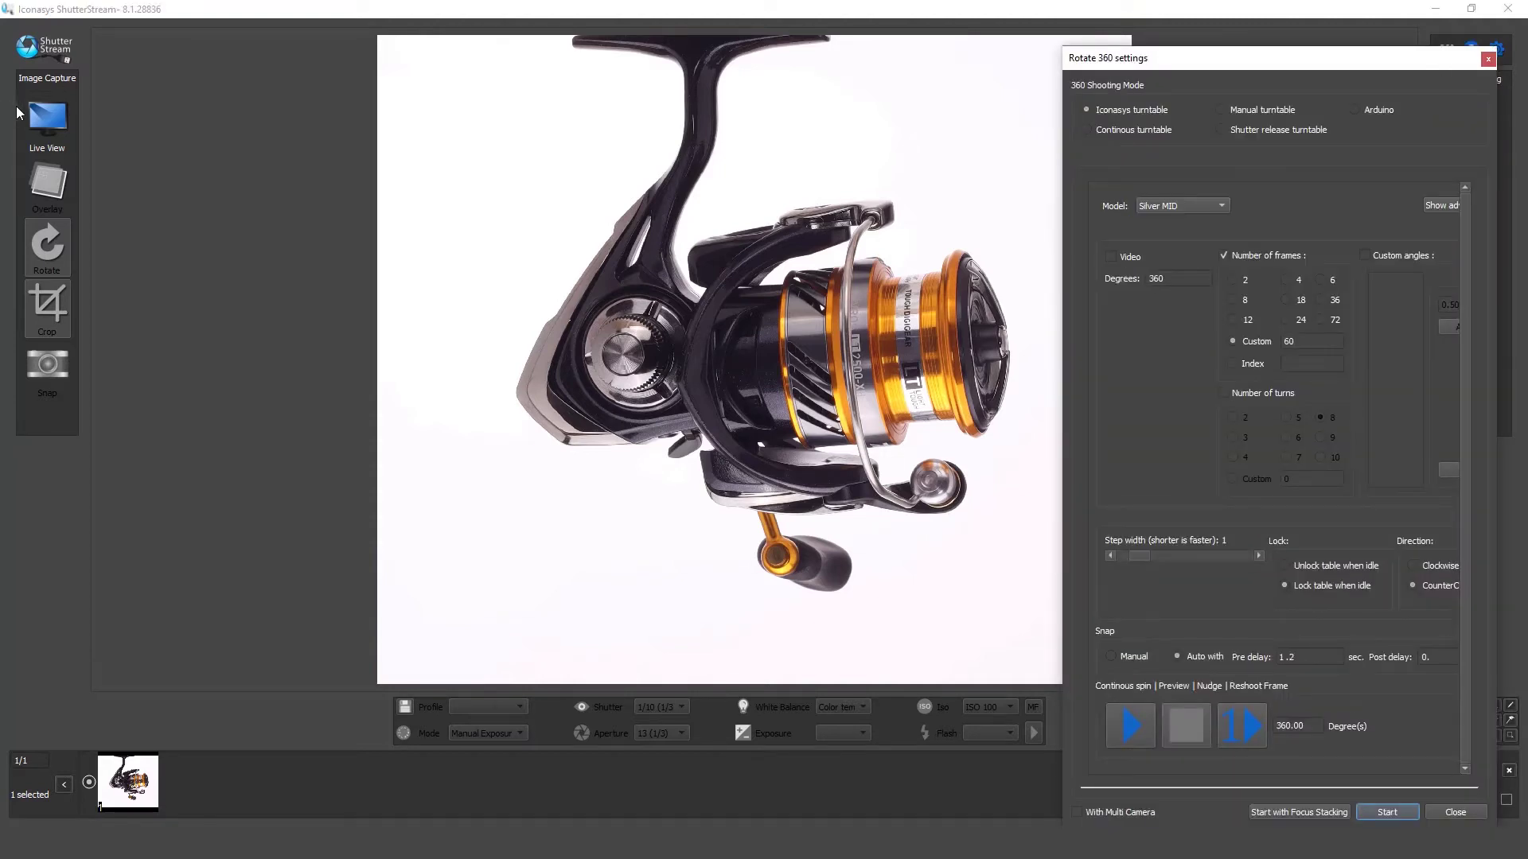
left_click(40, 119)
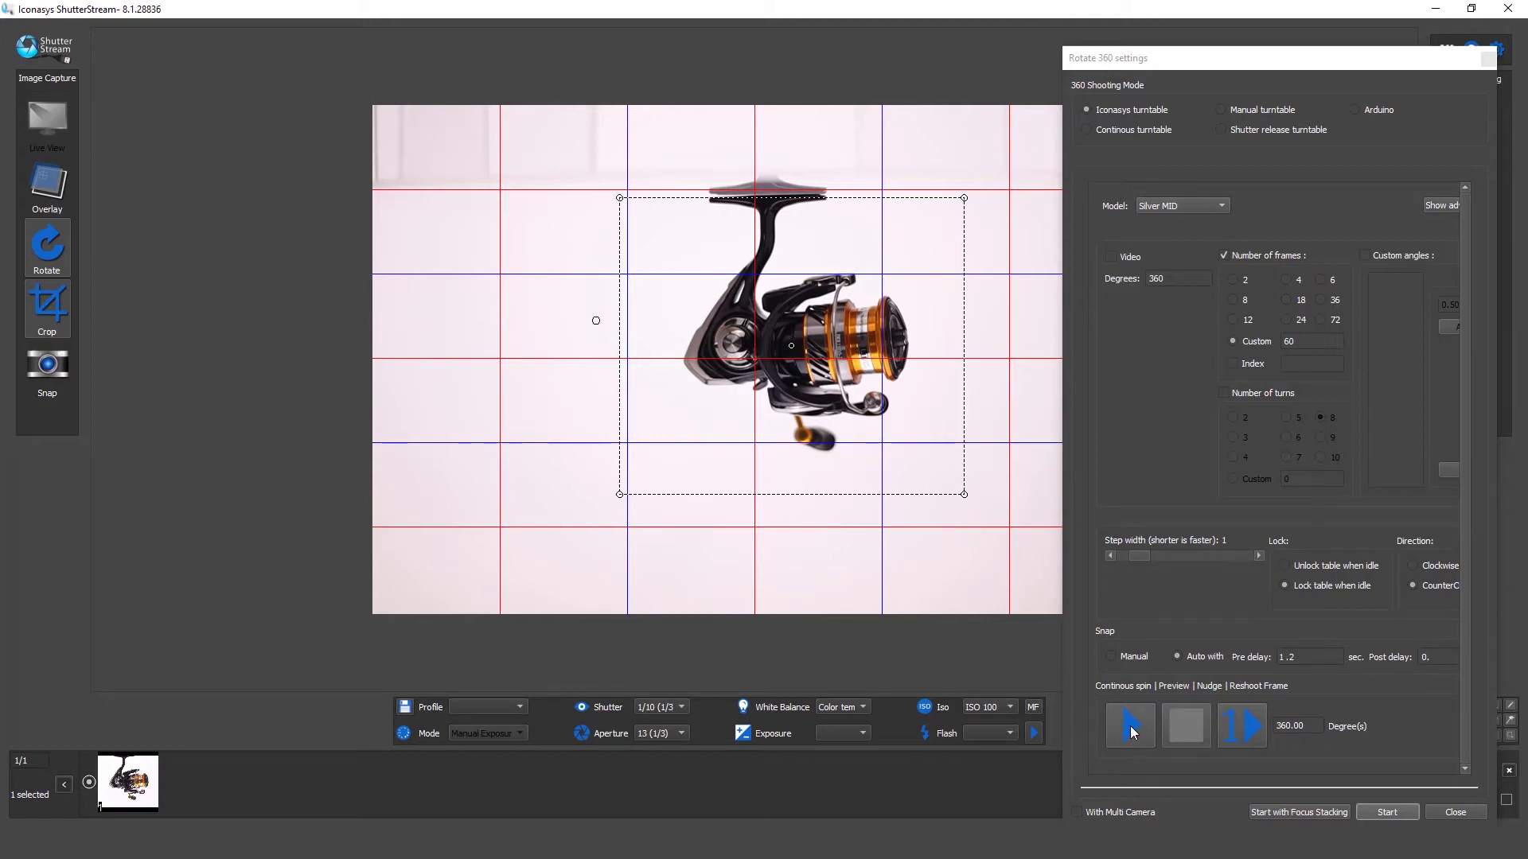
left_click_drag(1135, 561, 1119, 559)
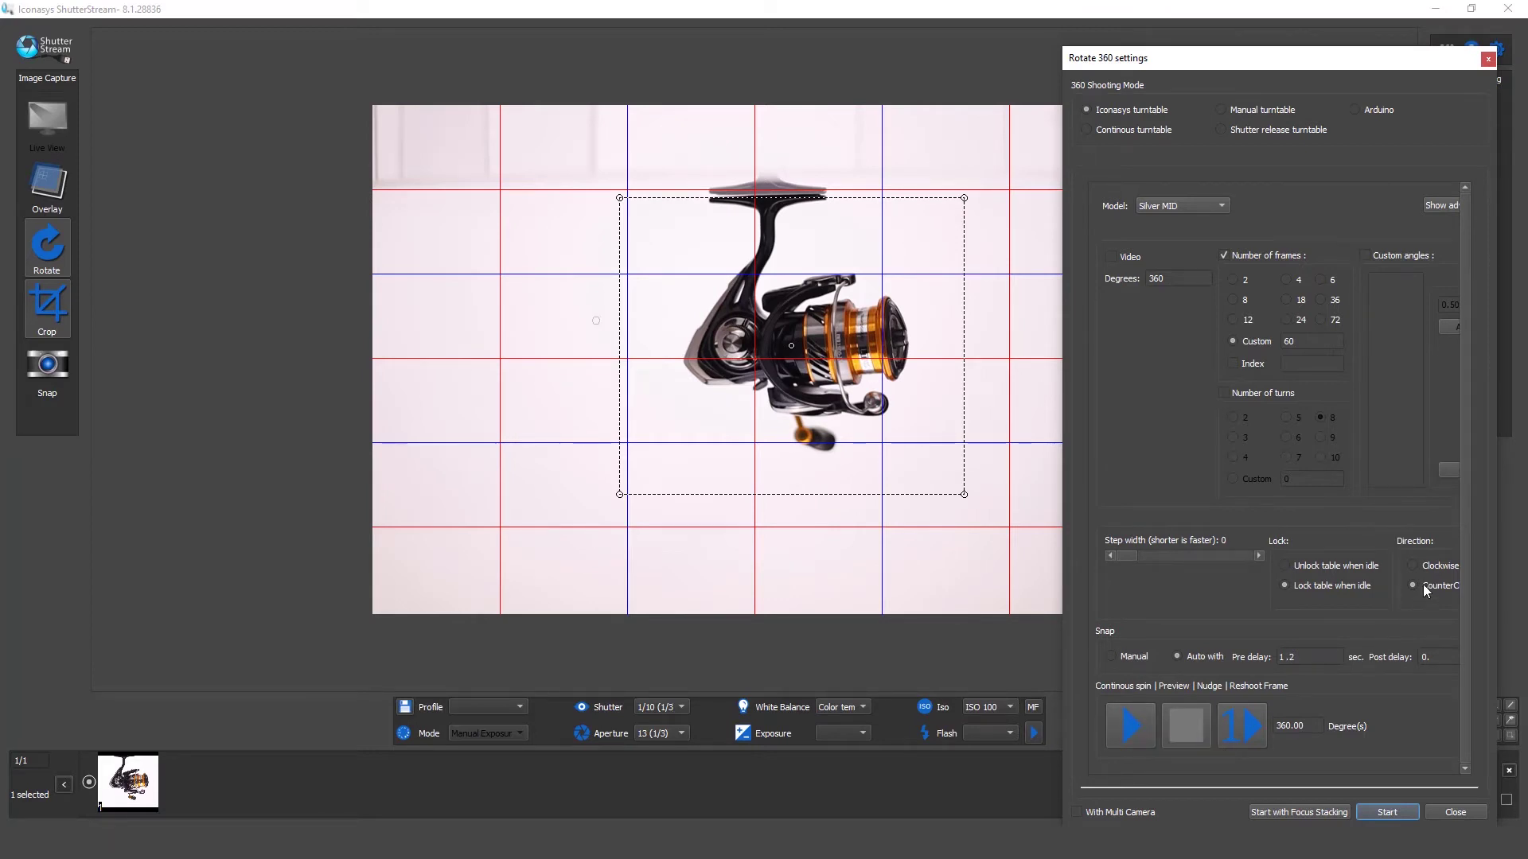
left_click(1412, 565)
Preview a 360-degree turntable spin and adjust the lower corners of the crop frame to fit the rotating reel
double_click(1298, 726)
left_click(1257, 728)
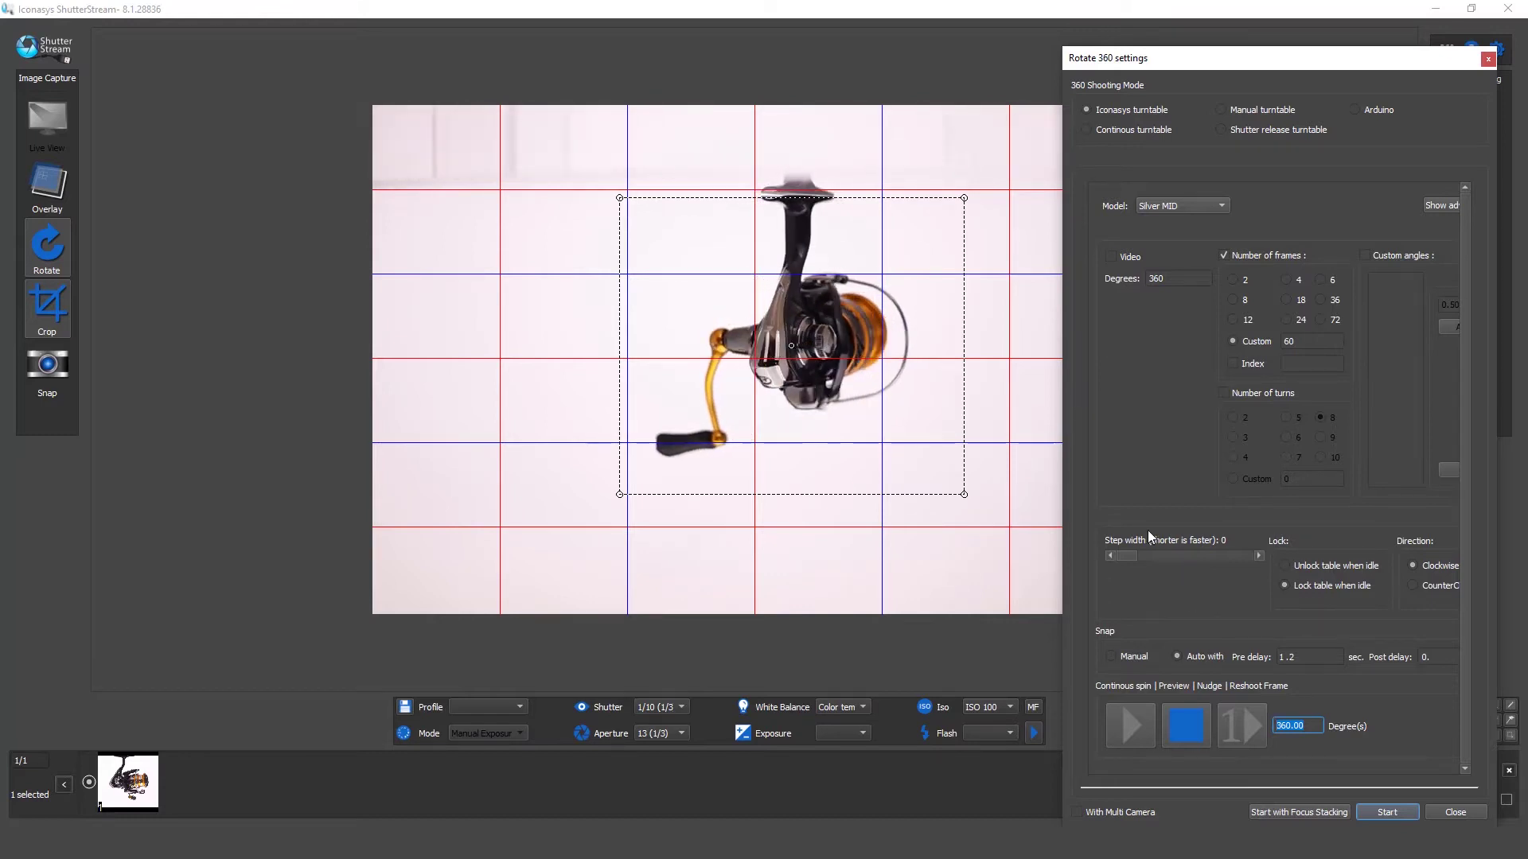
left_click_drag(620, 494, 612, 497)
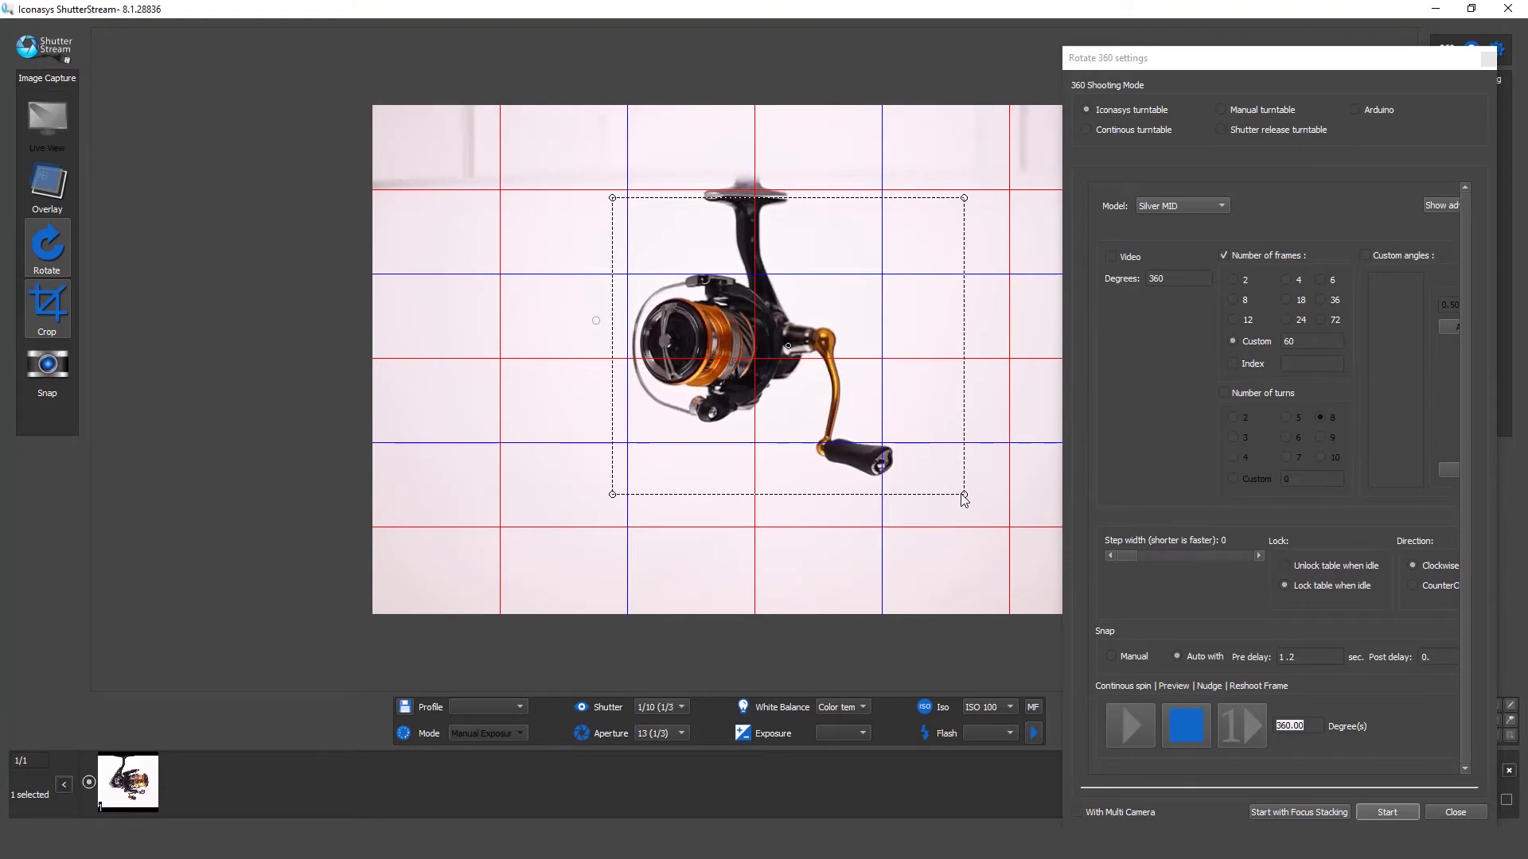
left_click_drag(963, 494, 945, 495)
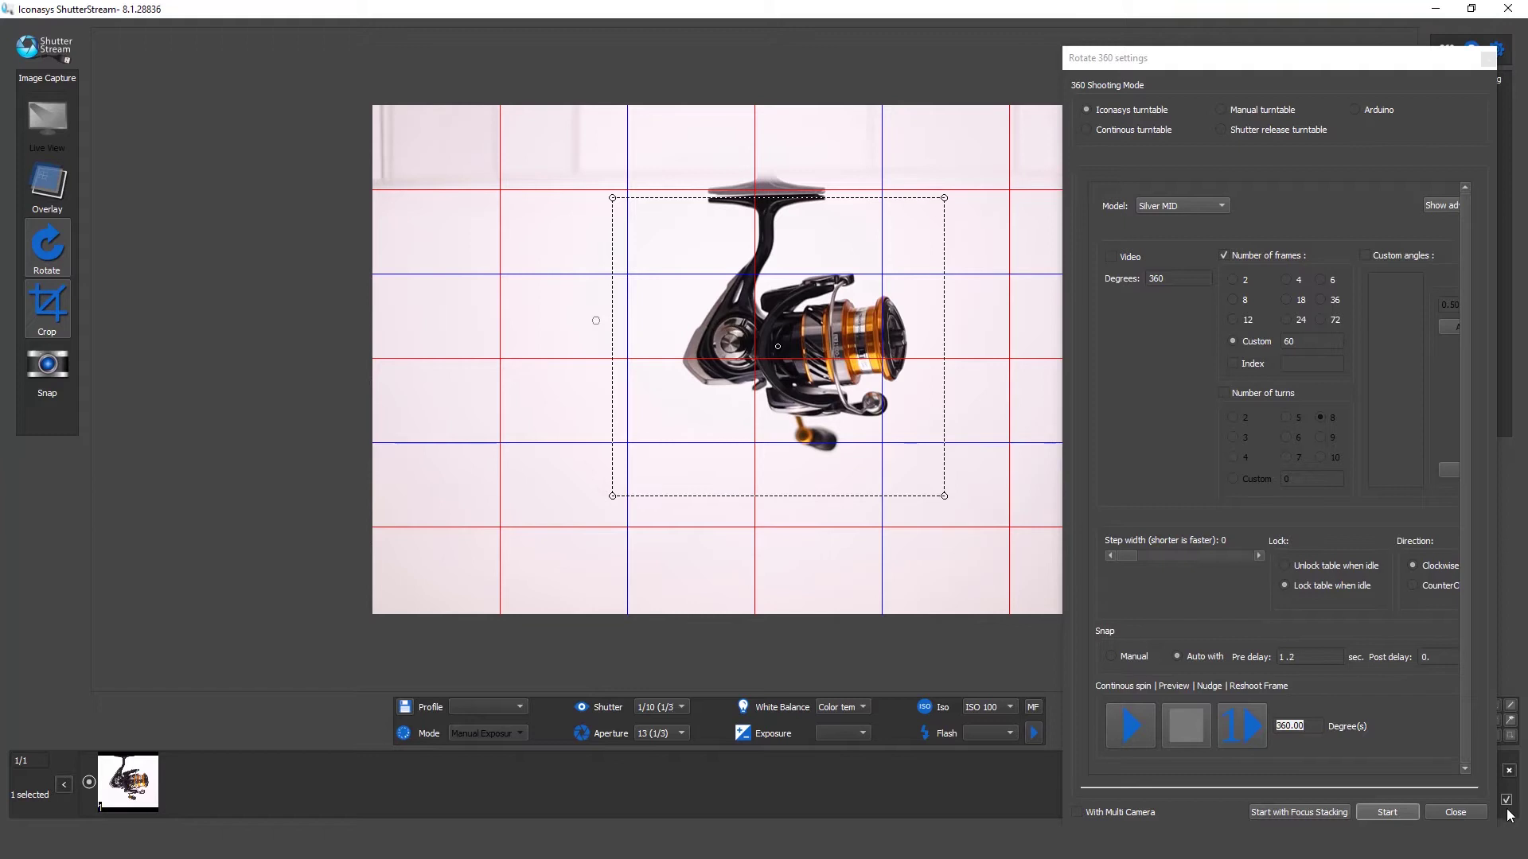
Delete the test photo from the image strip
left_click(1510, 772)
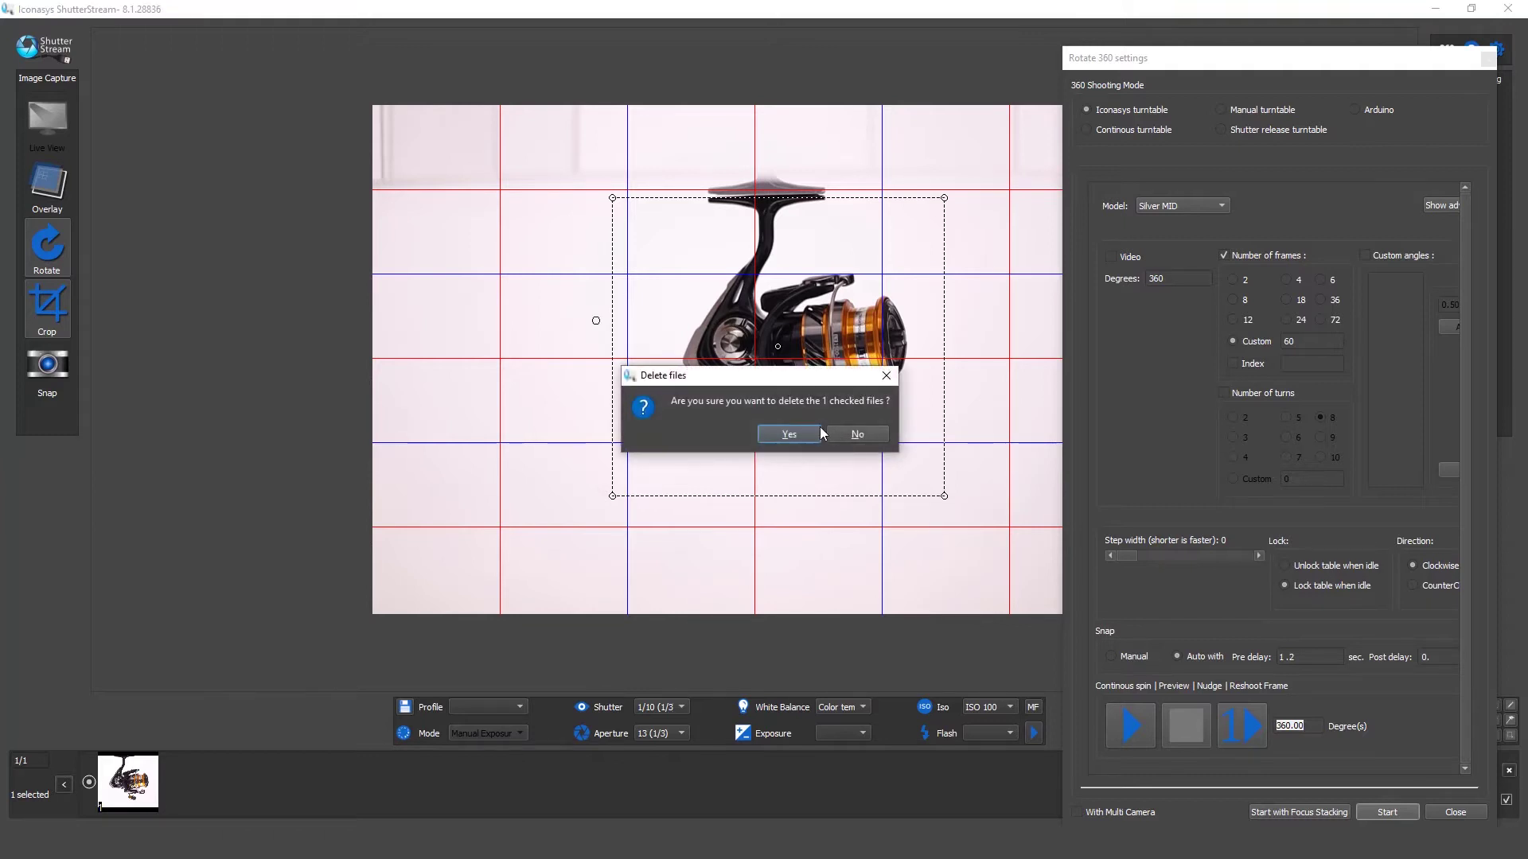
left_click(781, 477)
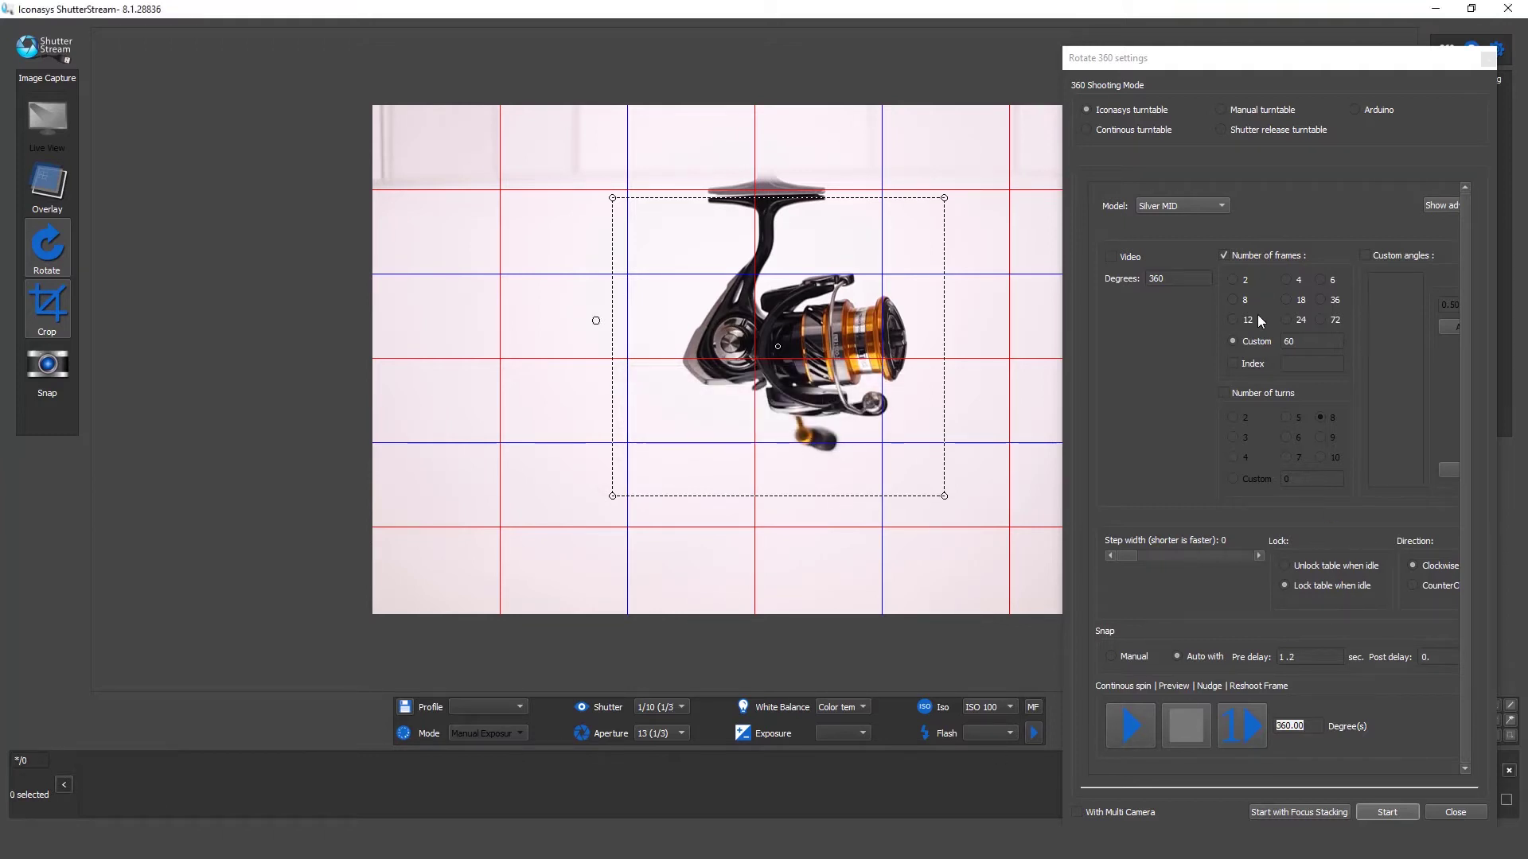
Set the custom number of frames to 60 and start the automatic 360 capture
left_click(1327, 340)
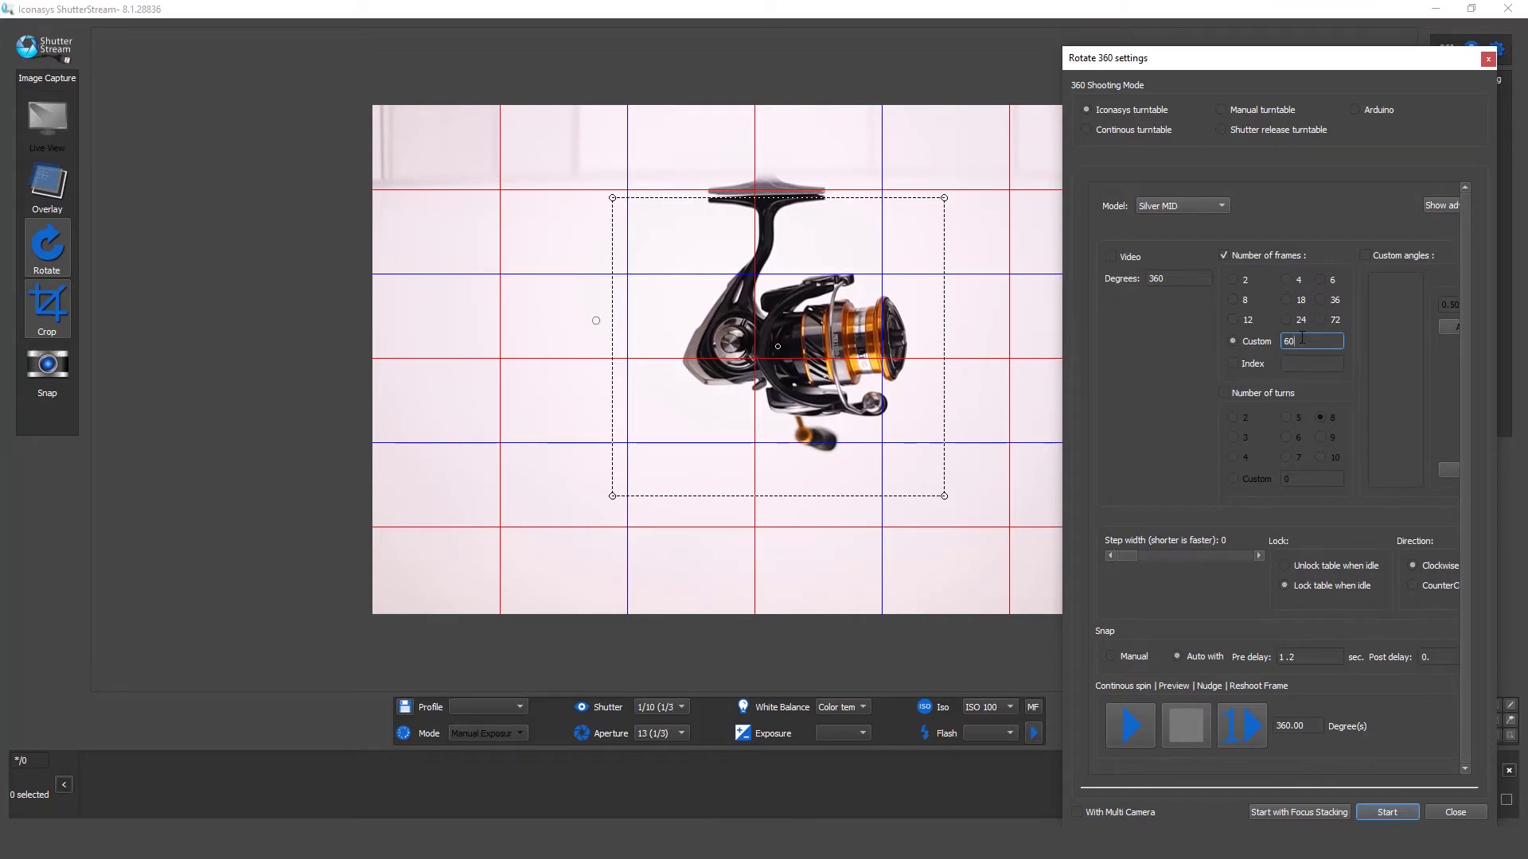
key("BackSpace")
key("BackSpace")
type("50")
key("BackSpace")
key("BackSpace")
type("50")
left_click(1239, 337)
key("ctrl+z")
key("ctrl+z")
key("ctrl+z")
key("ctrl+z")
left_click(1387, 812)
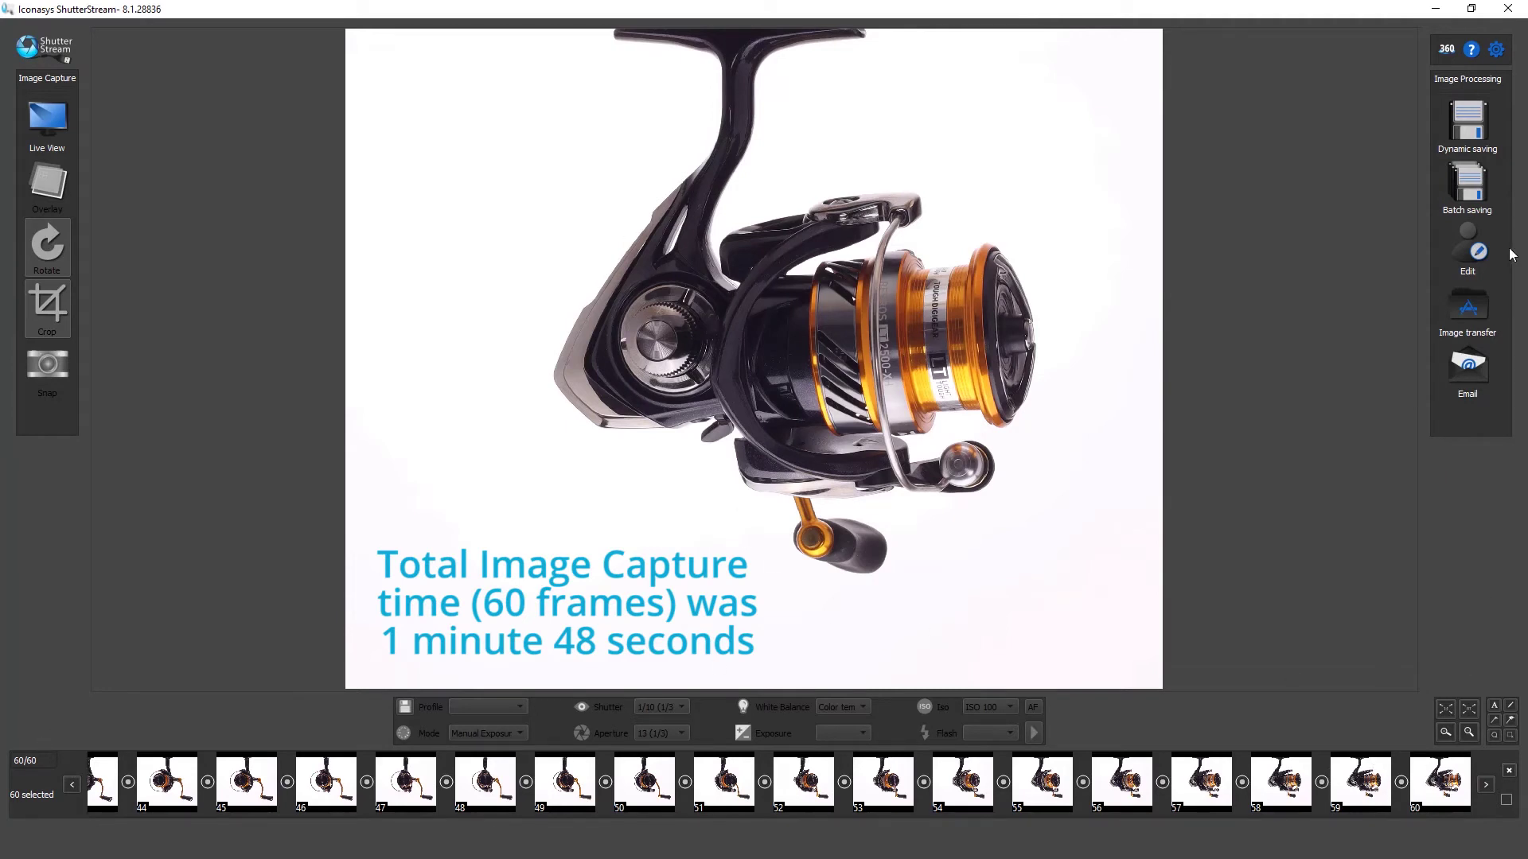
Open the captured images in the image editor and sample the off-white background near the reel as the White Point
left_click(1442, 265)
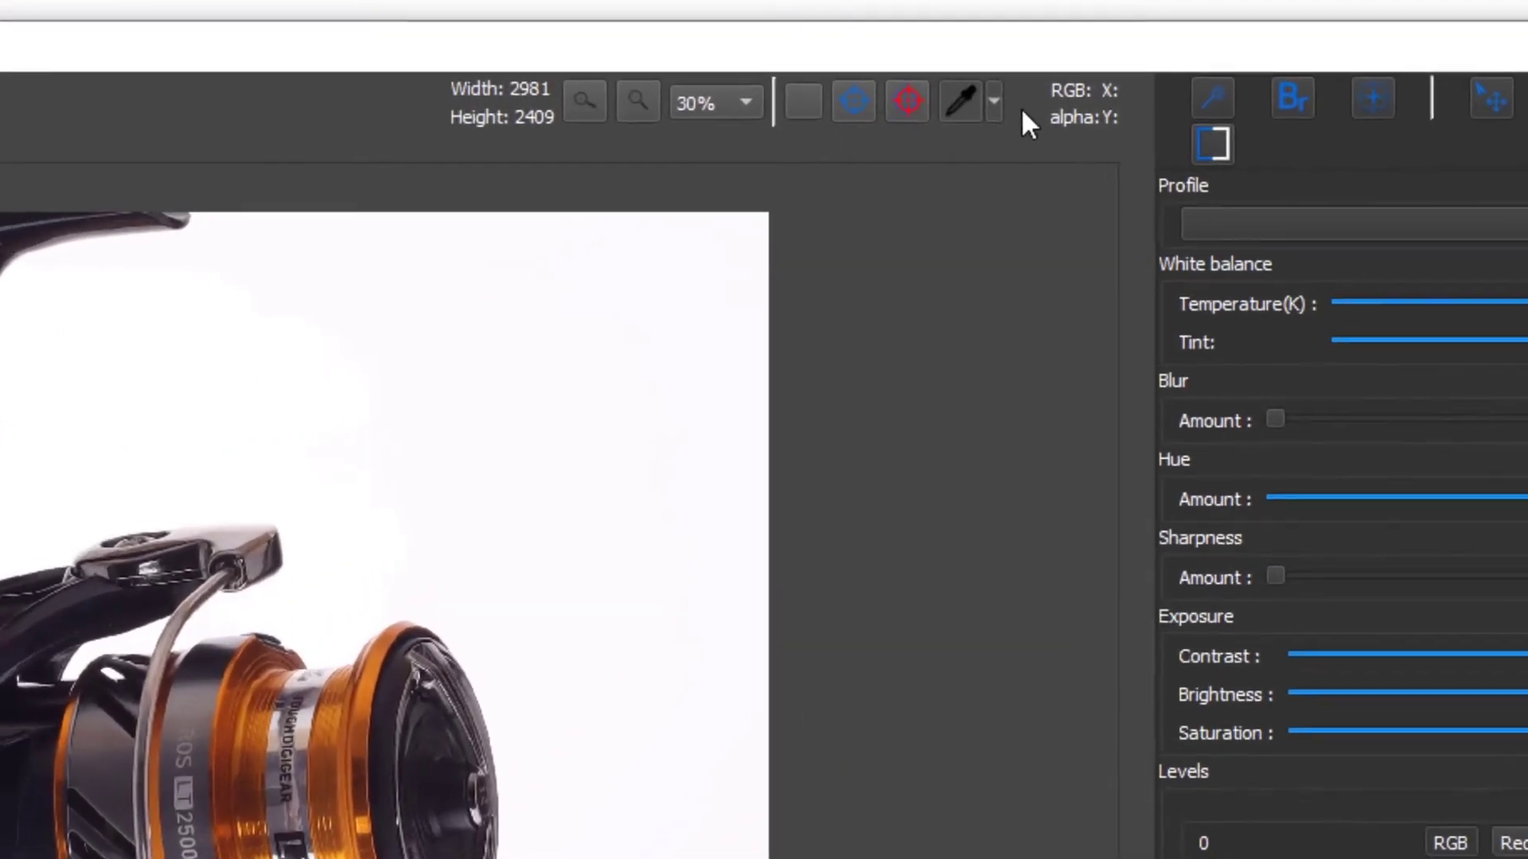
left_click(1050, 49)
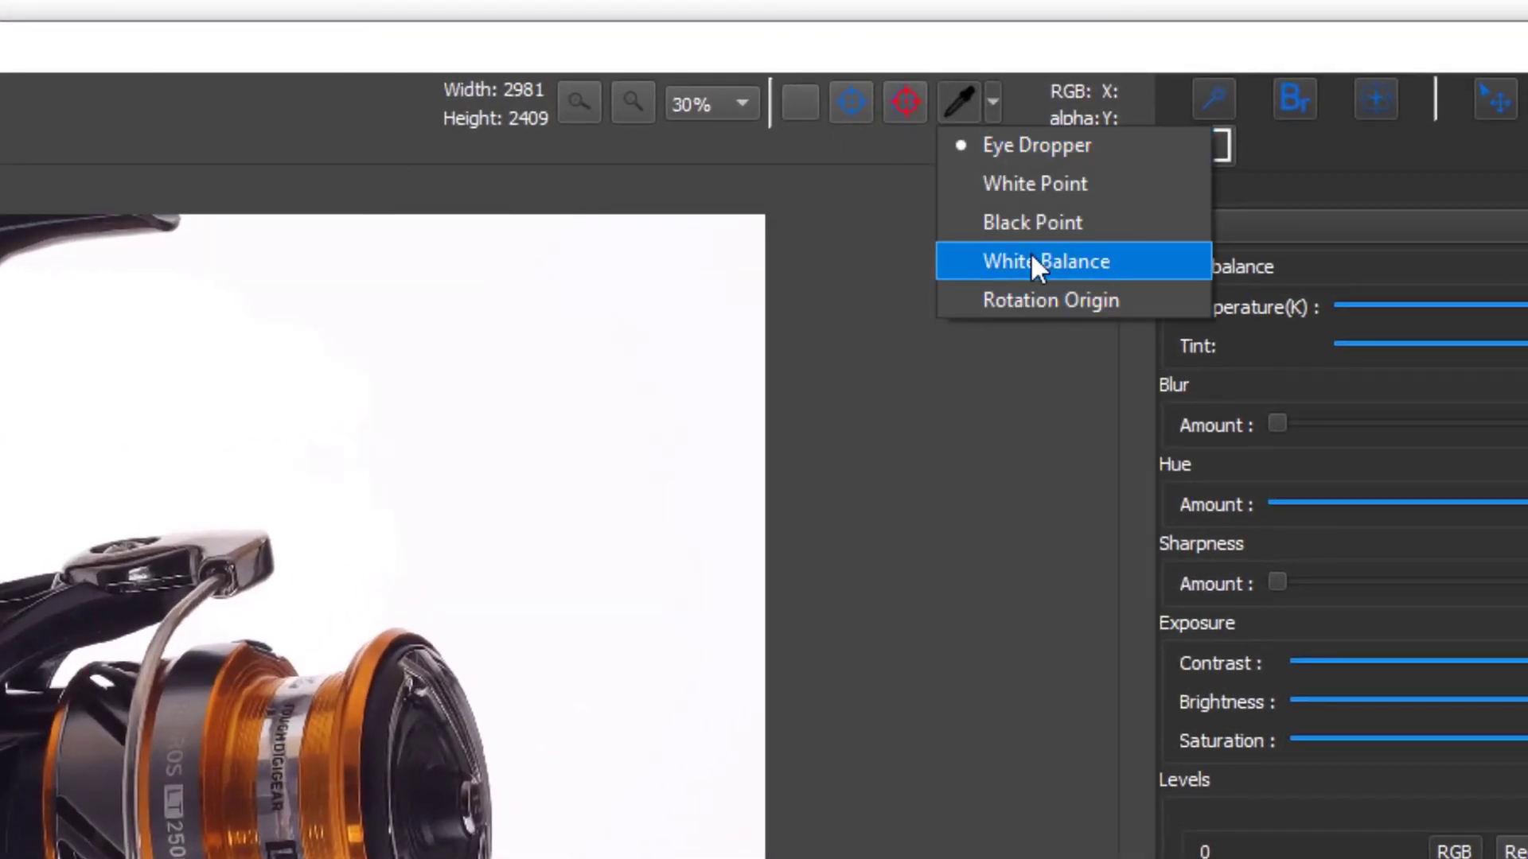
left_click(1018, 217)
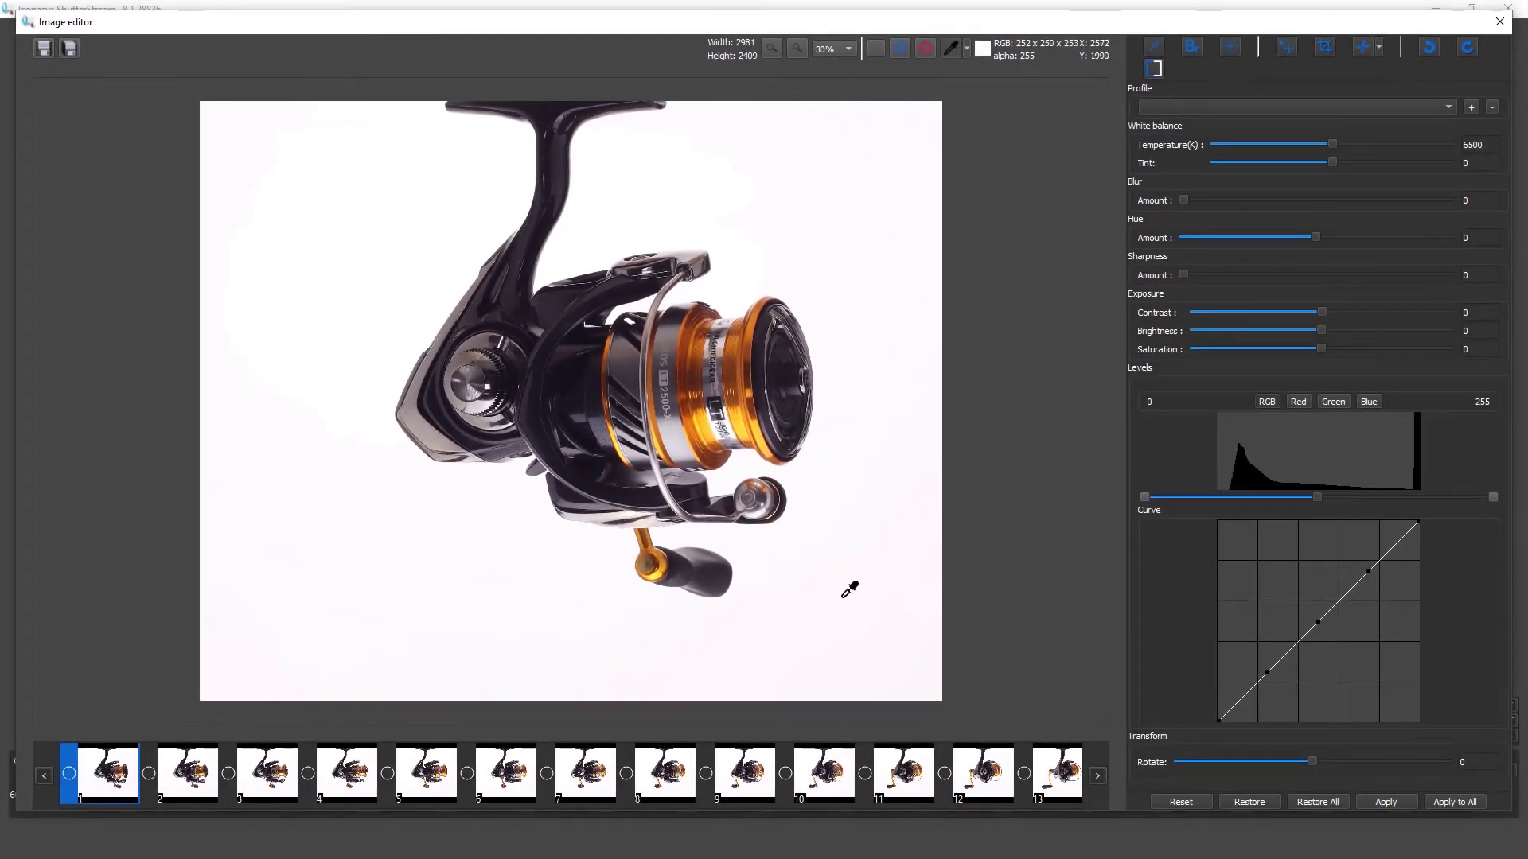
left_click(900, 649)
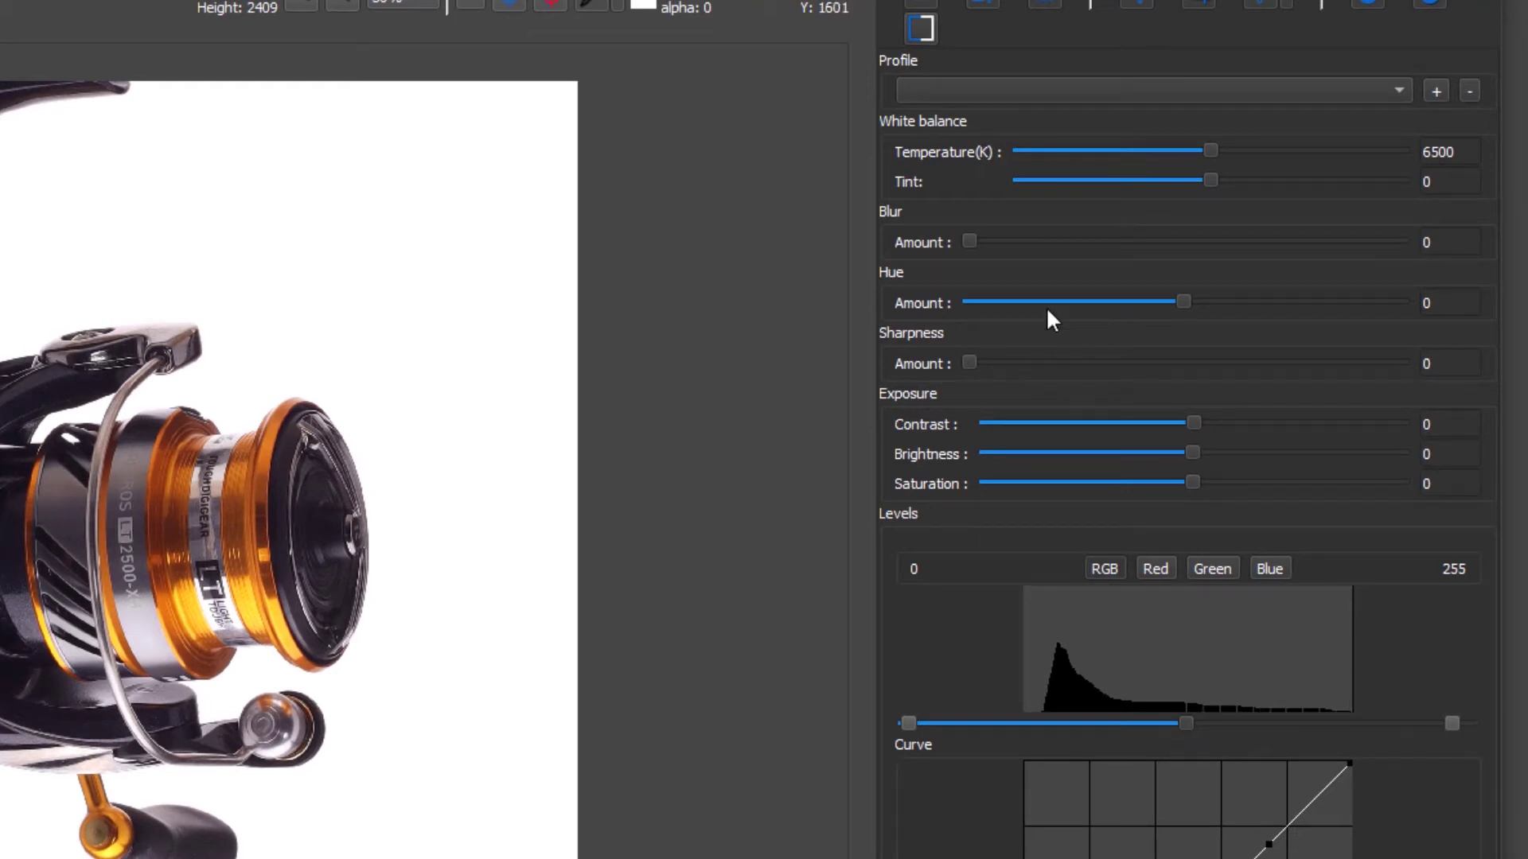
Raise the sharpness slightly and apply the adjustments to all images
left_click_drag(970, 365, 987, 365)
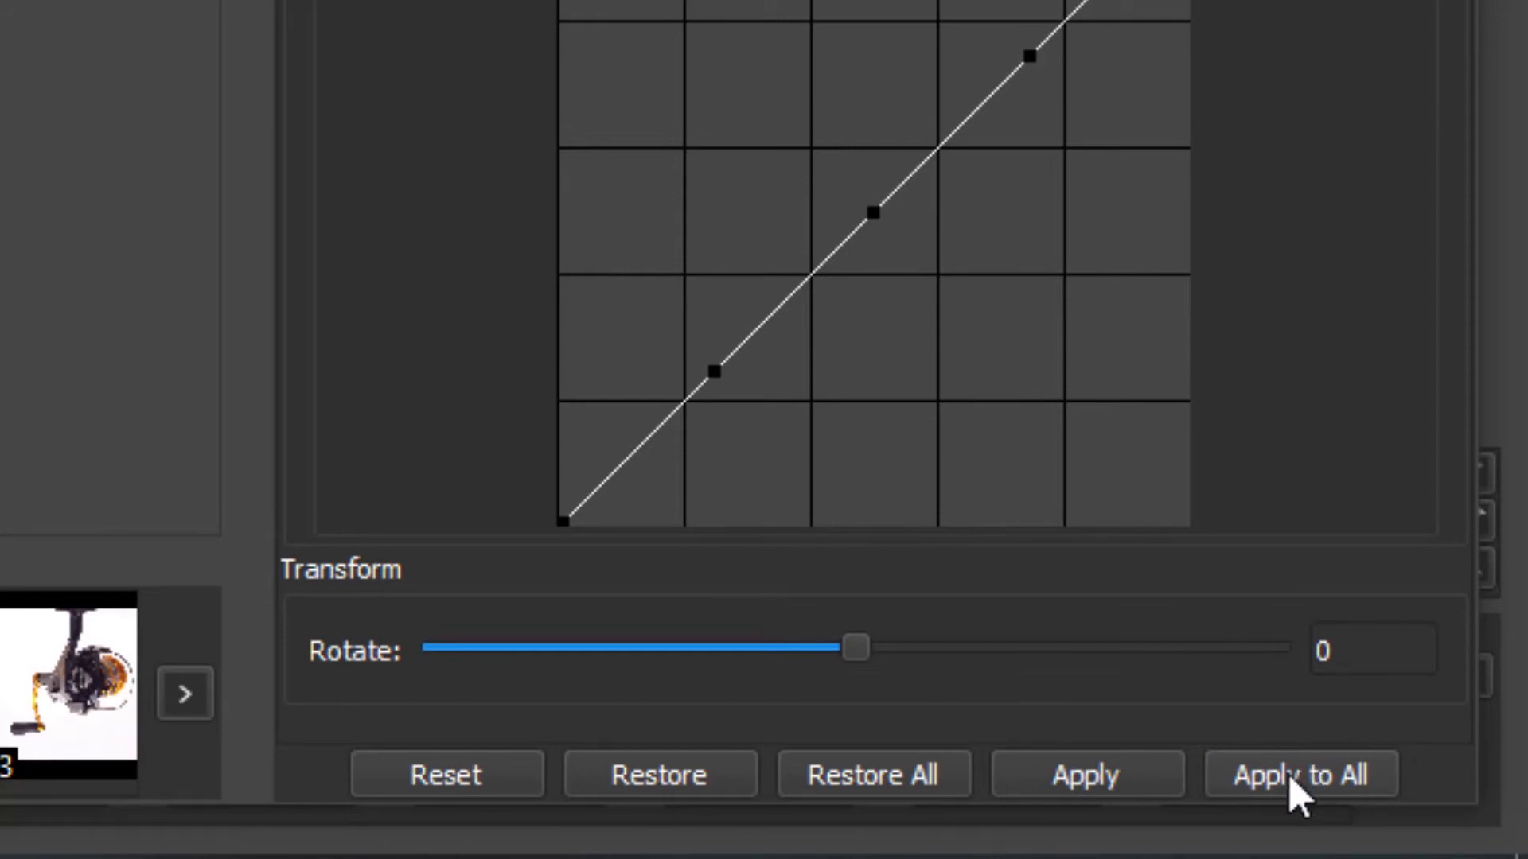
left_click(1288, 775)
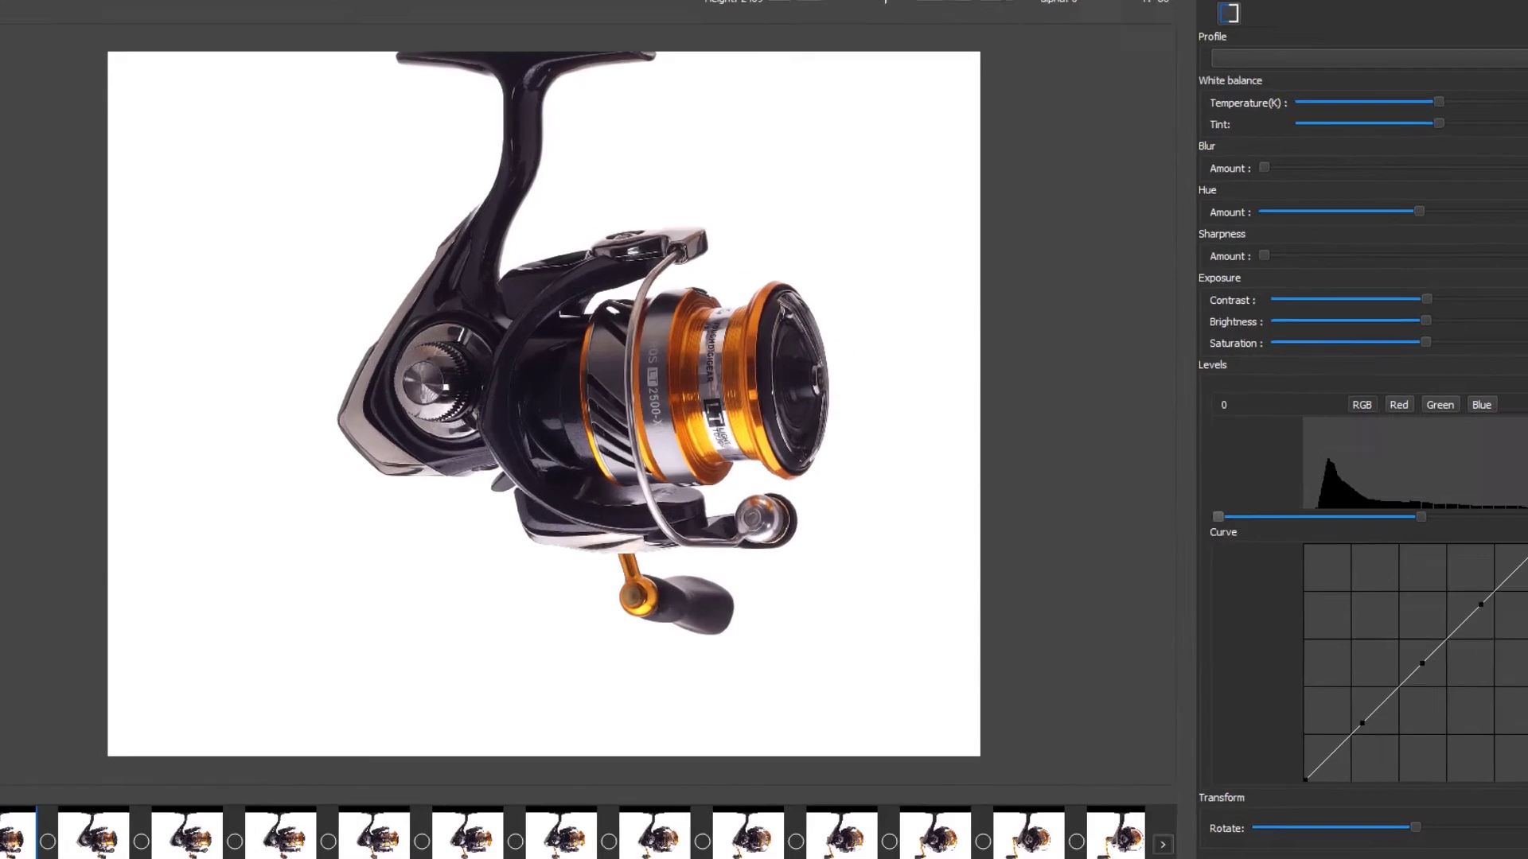
Batch-save all edited images as JPG files named Fishing-Reel-360- with two-digit sequential numbering, resized to a width of 1200
left_click(69, 48)
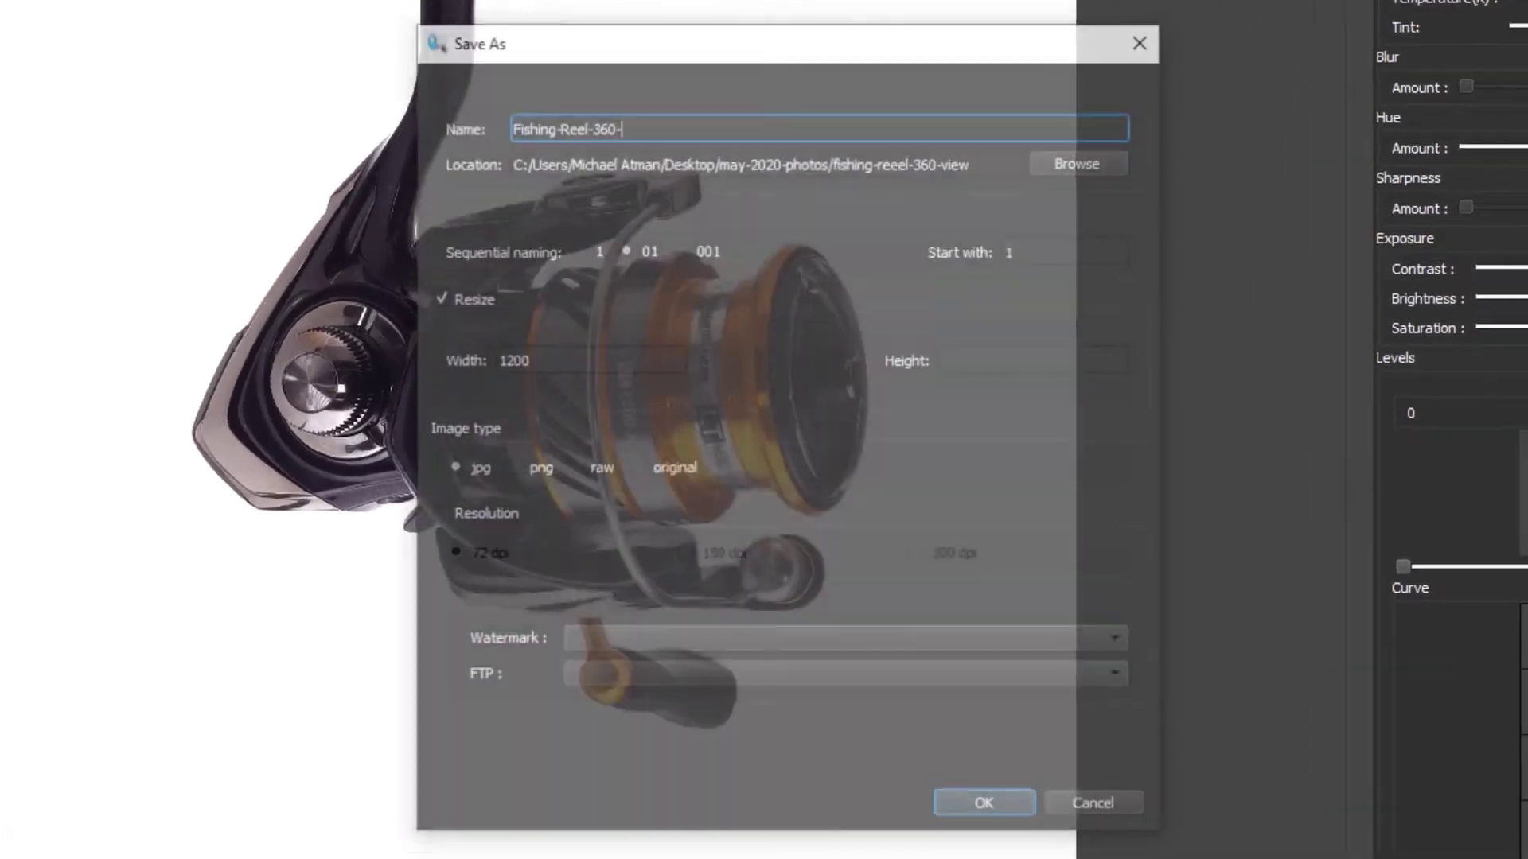
left_click_drag(686, 114, 499, 116)
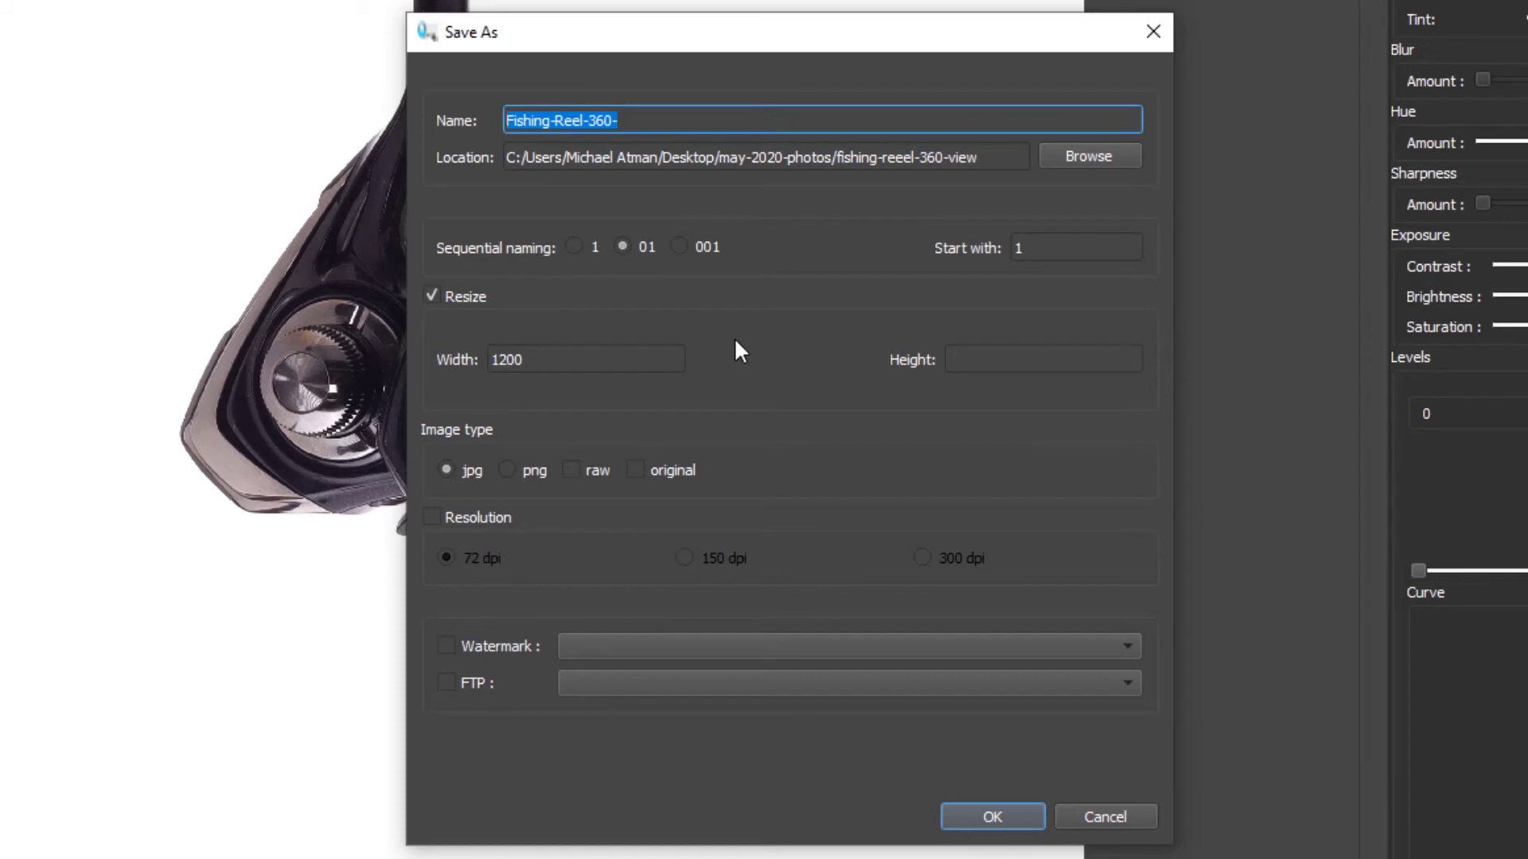
mouse_move(735, 342)
double_click(578, 355)
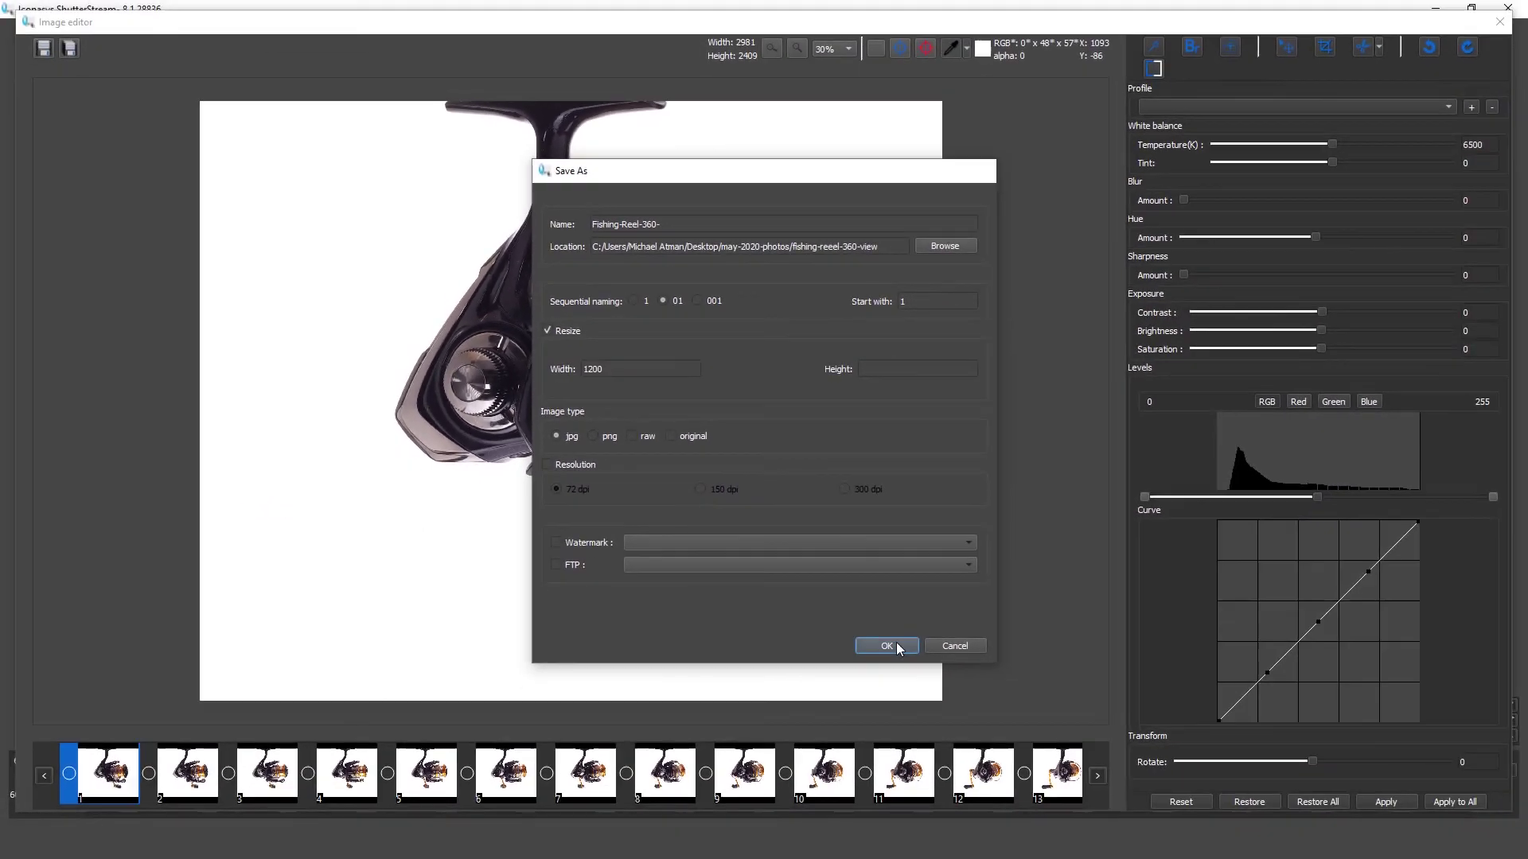
left_click(999, 818)
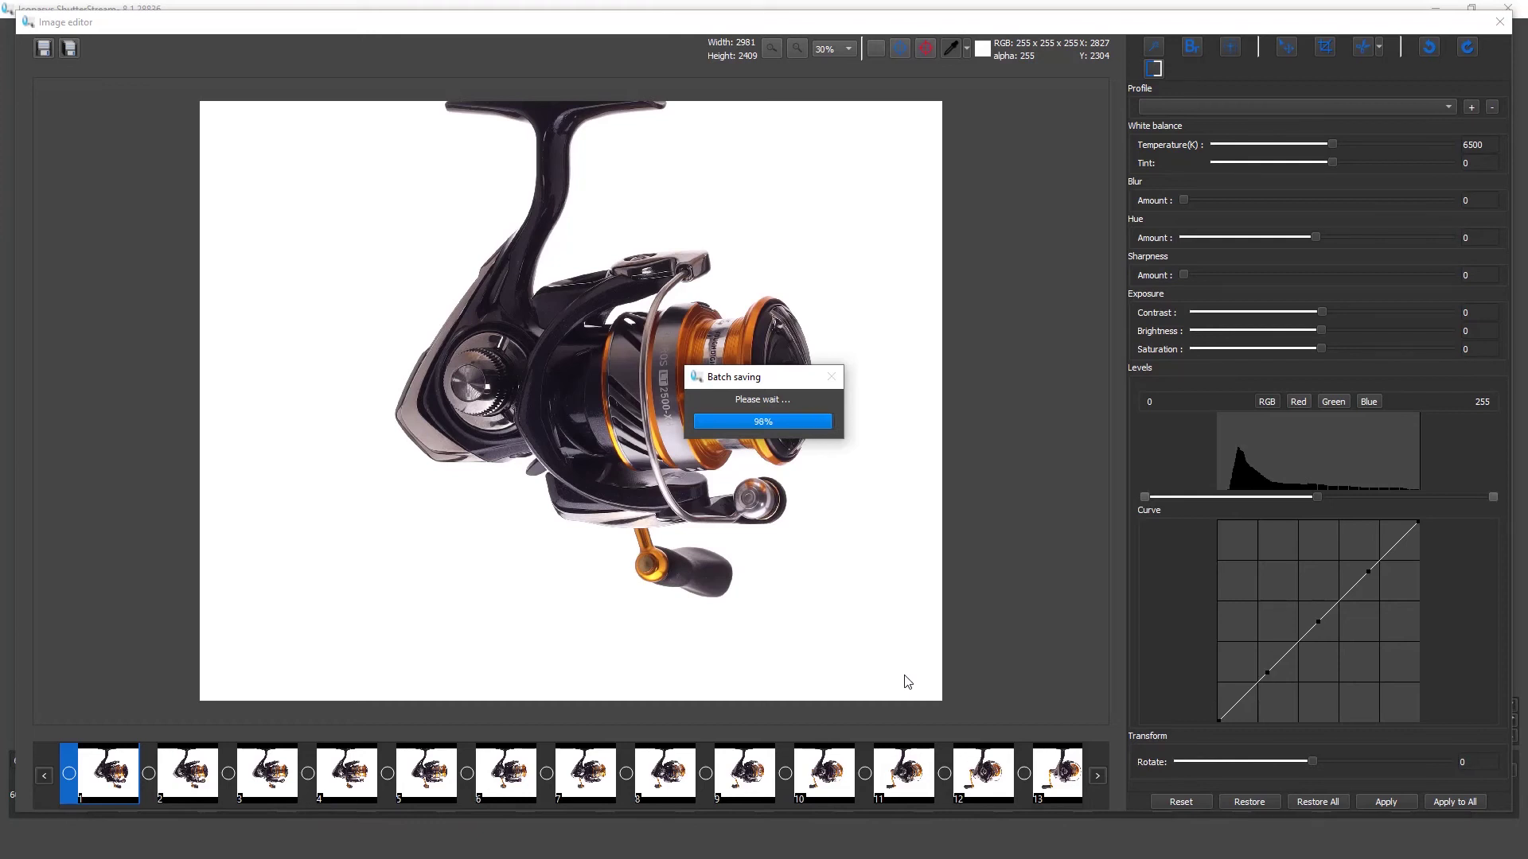
key("Return")
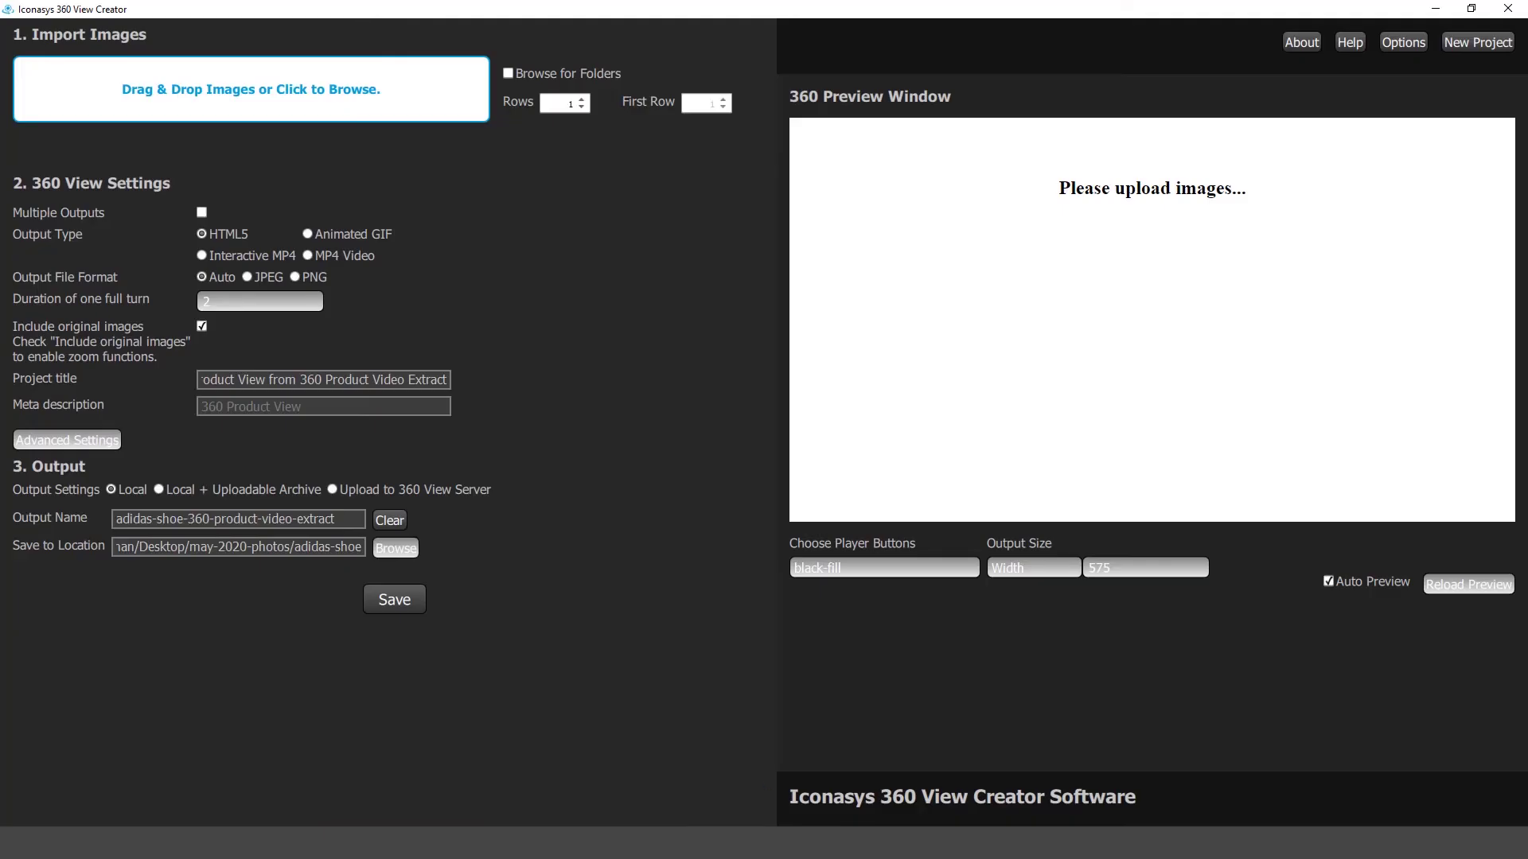
Import images Fishing-Reel-360-01 through Fishing-Reel-360-60 from the fishing-reeel-360-view folder into Iconasys 360 View Creator
key("alt+Tab")
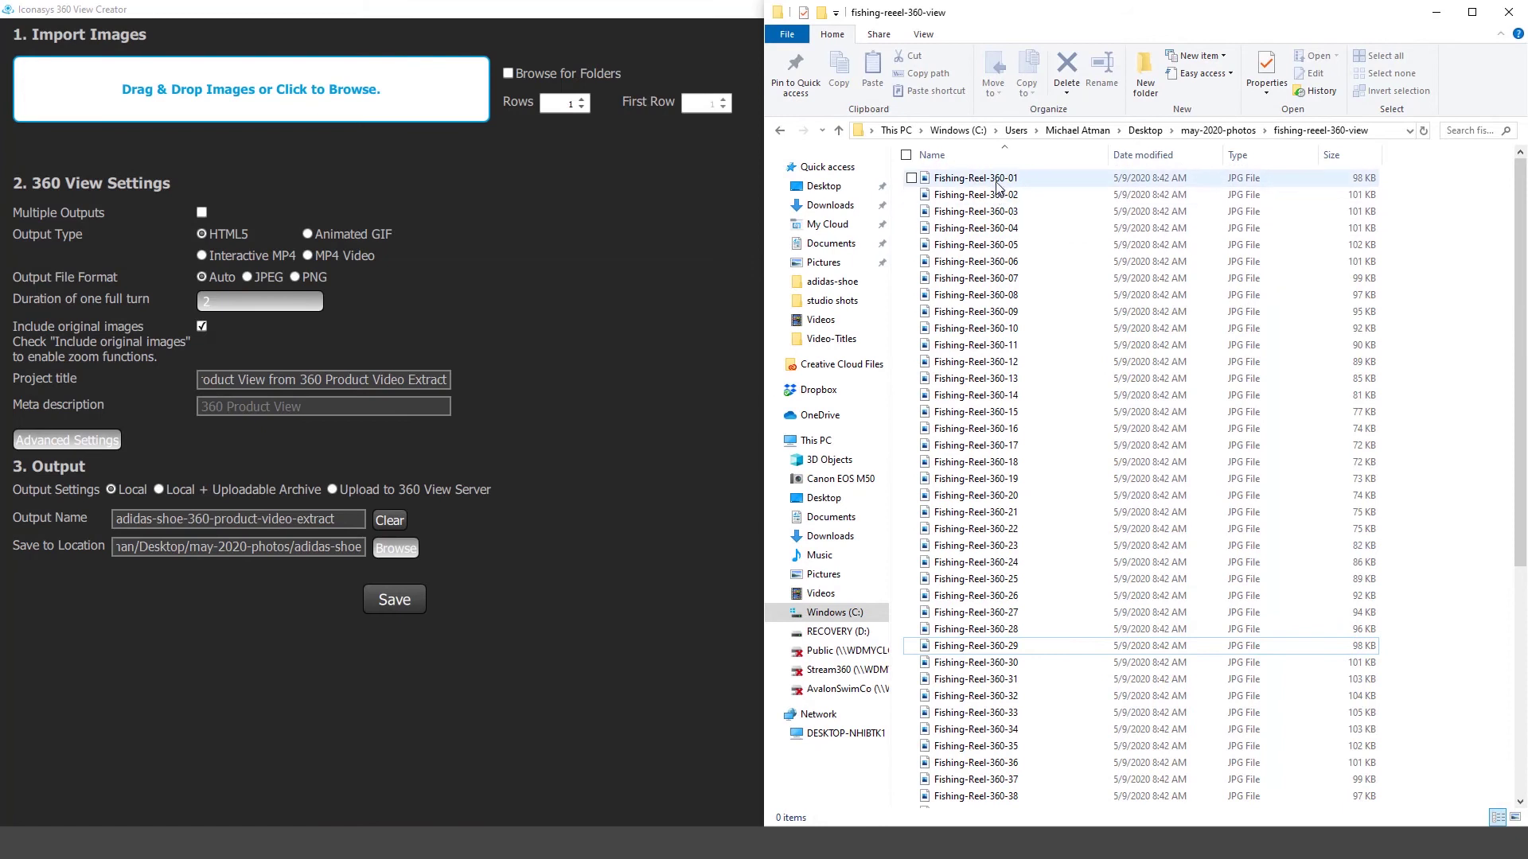
left_click(997, 184)
scroll(1157, 541, "down", 7)
left_click(981, 801, "shift")
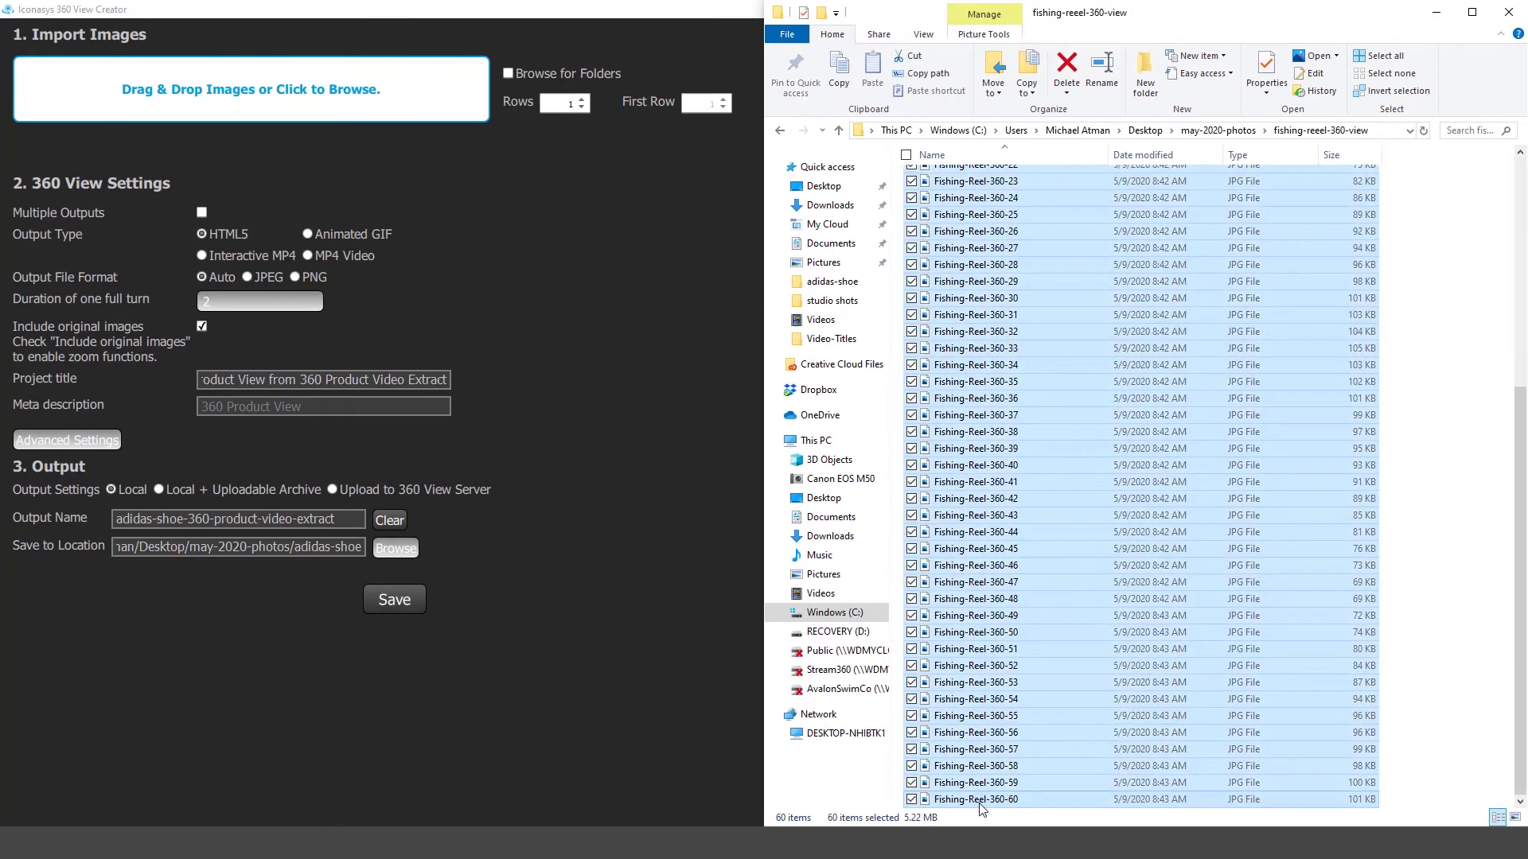
left_click_drag(982, 400, 326, 121)
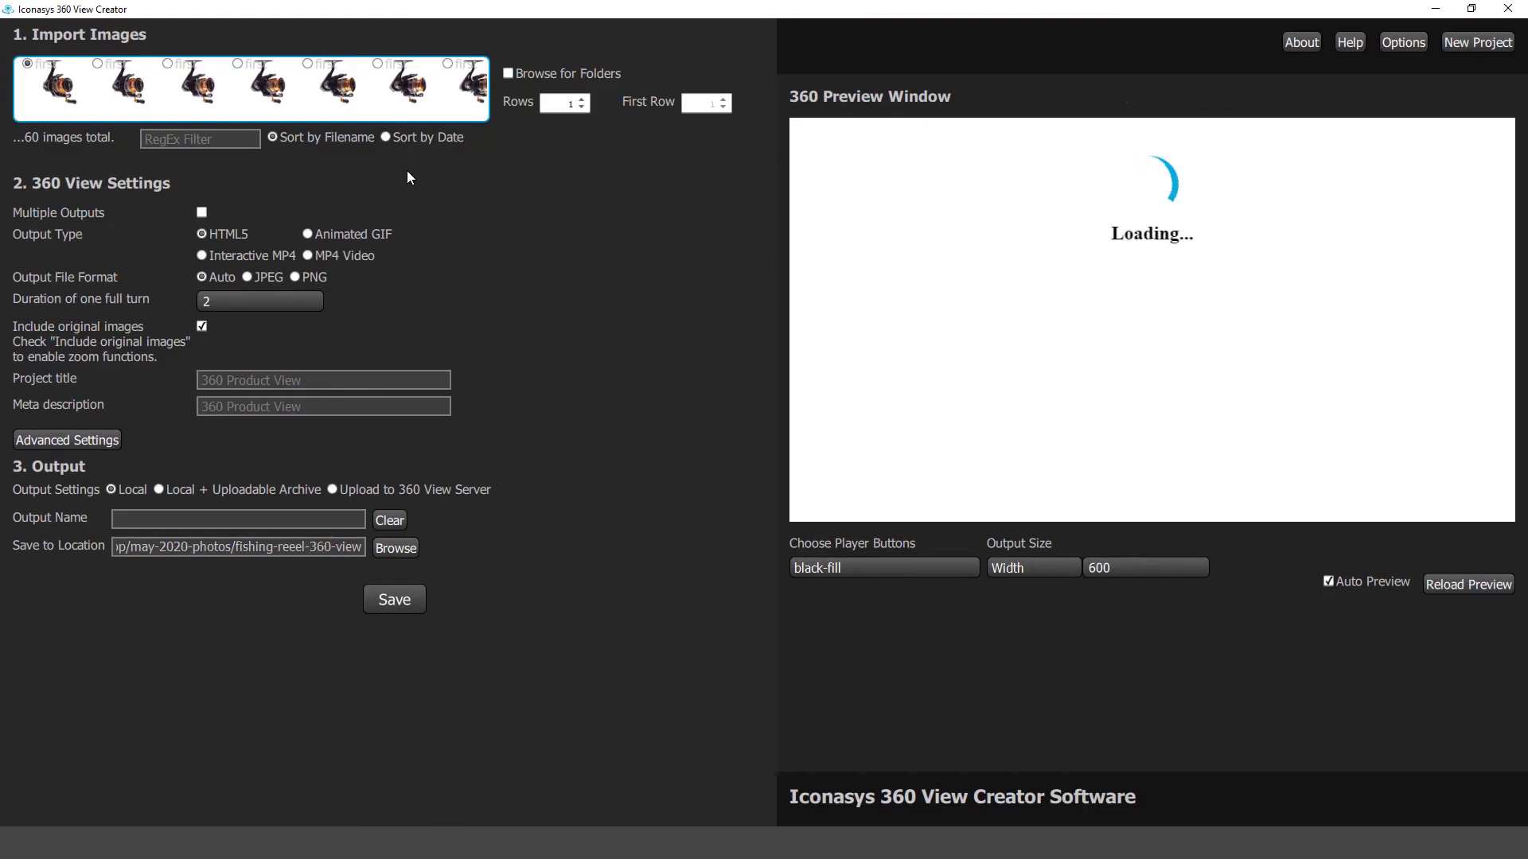
Test the imported reel's rotation in the 360 preview, and zoom in and back out
left_click_drag(1363, 184, 1099, 288)
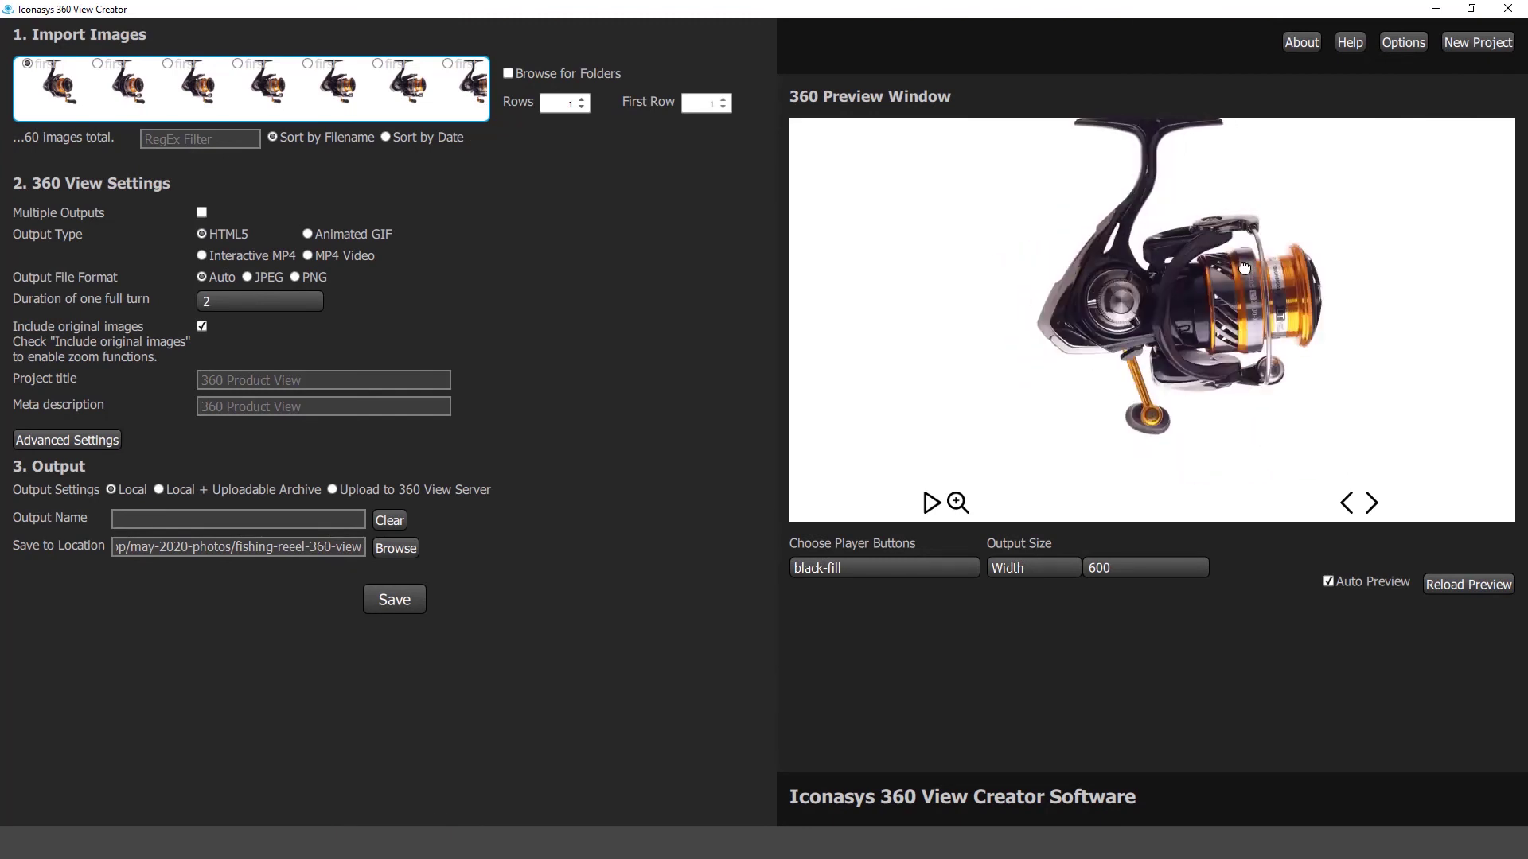
left_click(1106, 359)
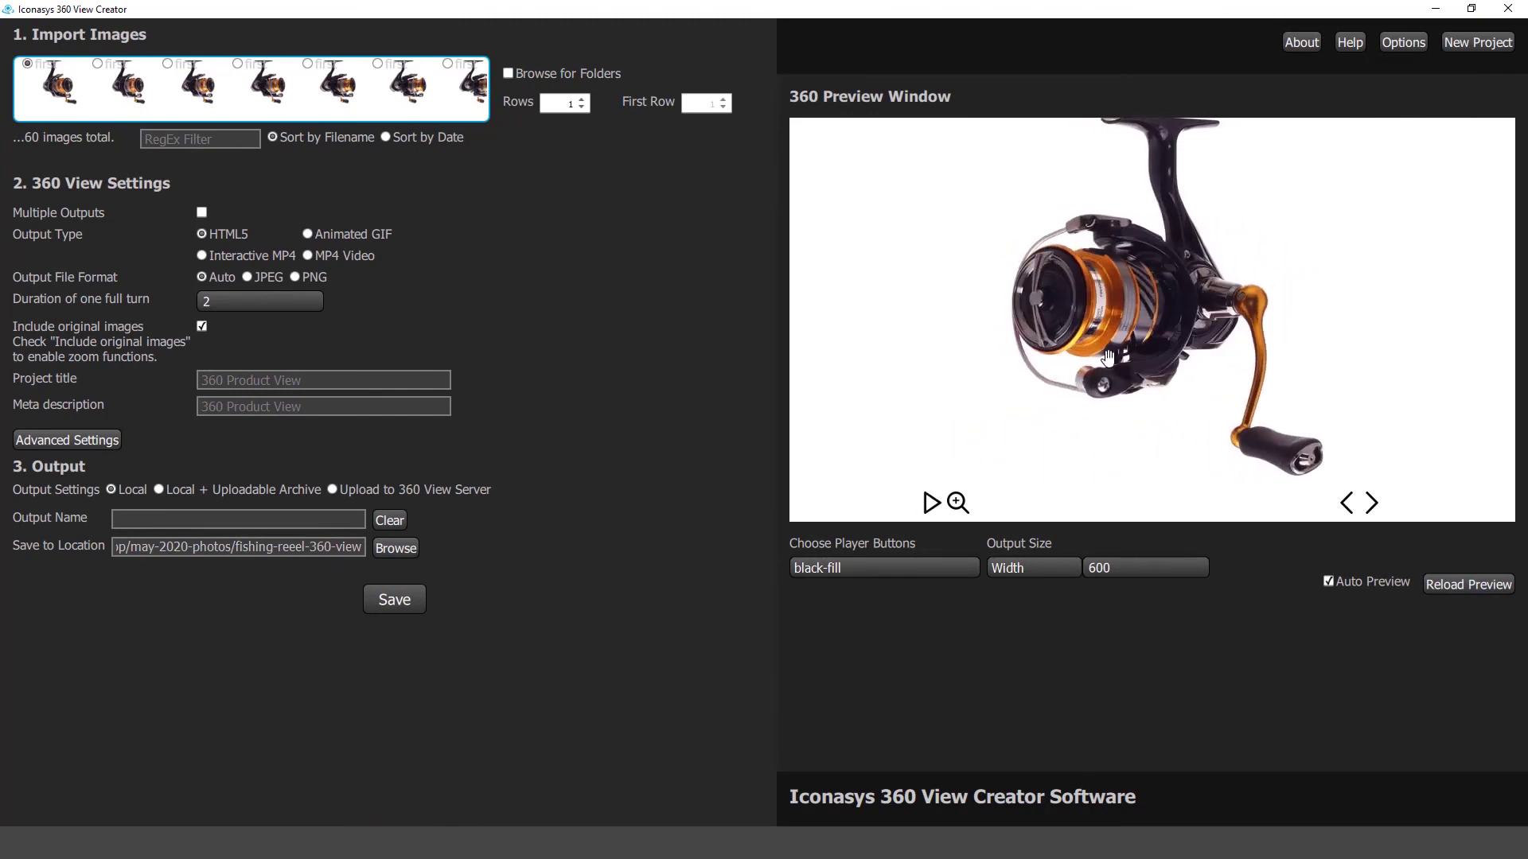
left_click(969, 501)
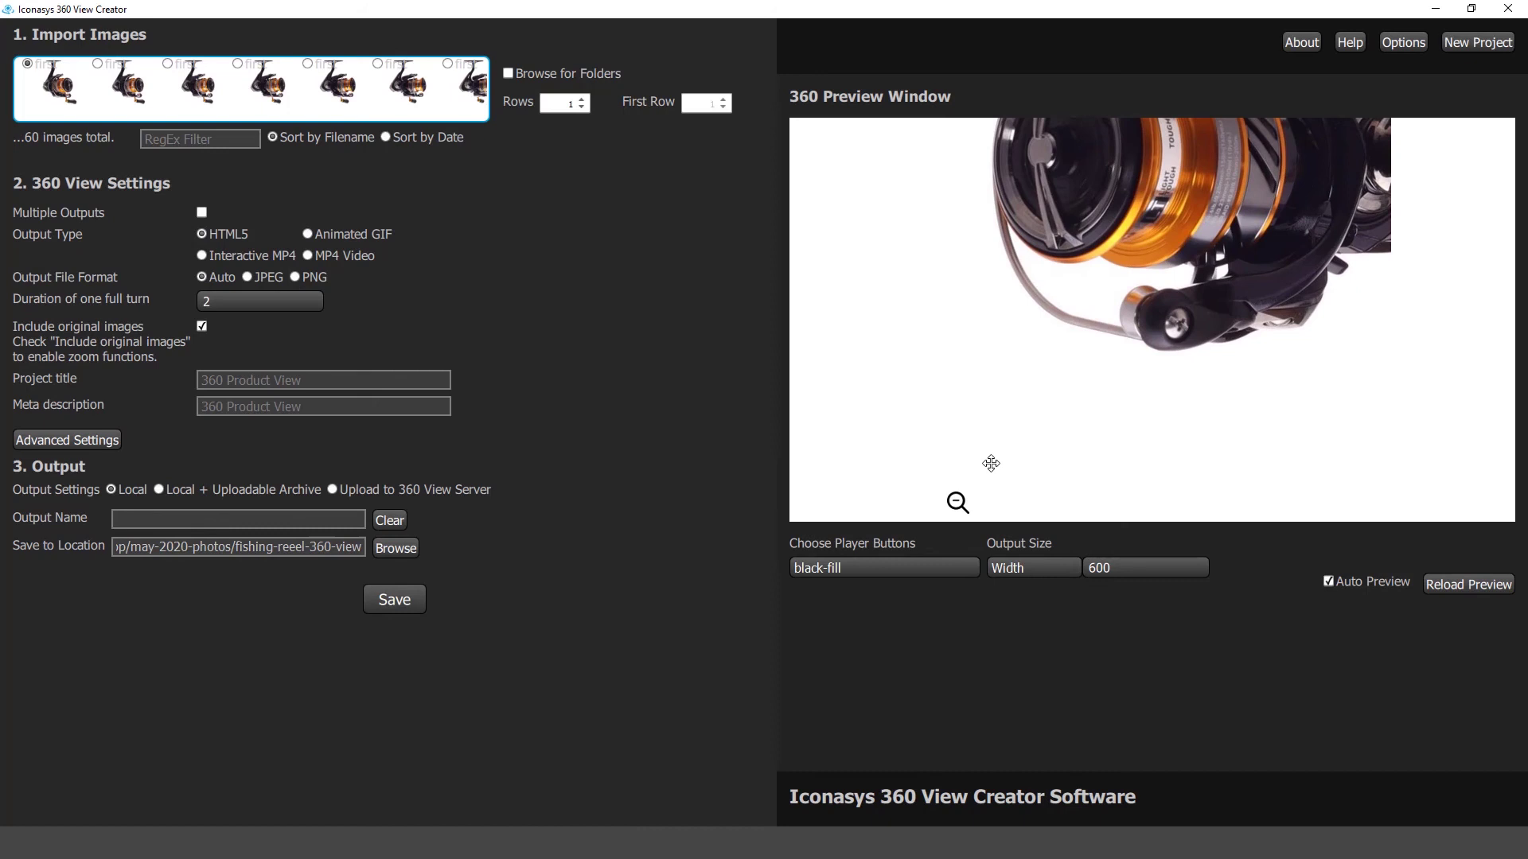
left_click(961, 503)
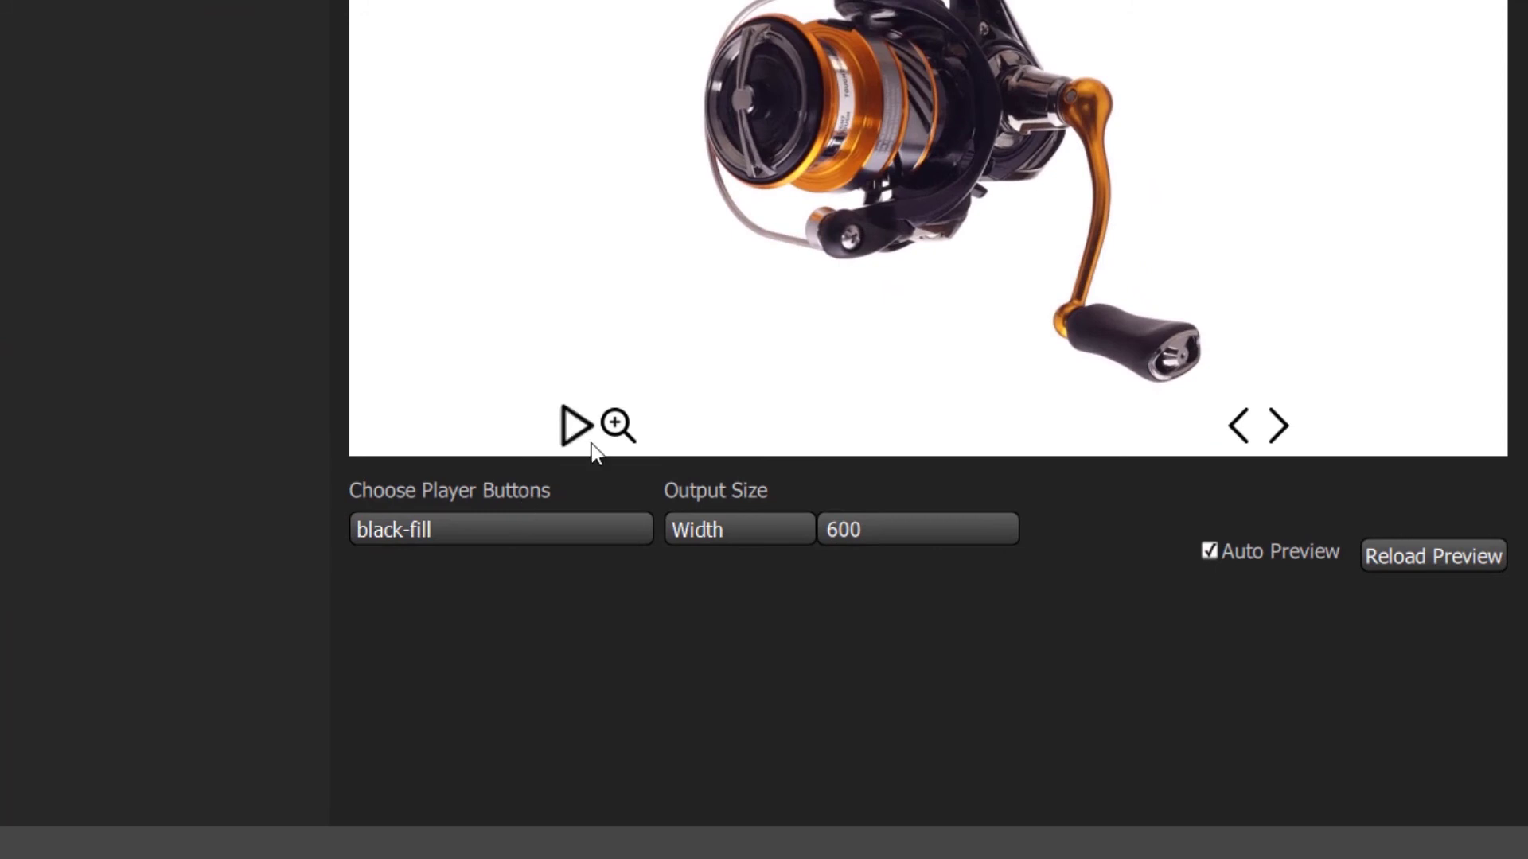
Look through the player button themes and the advanced settings for interface, control, rotation and hotspots
left_click(599, 531)
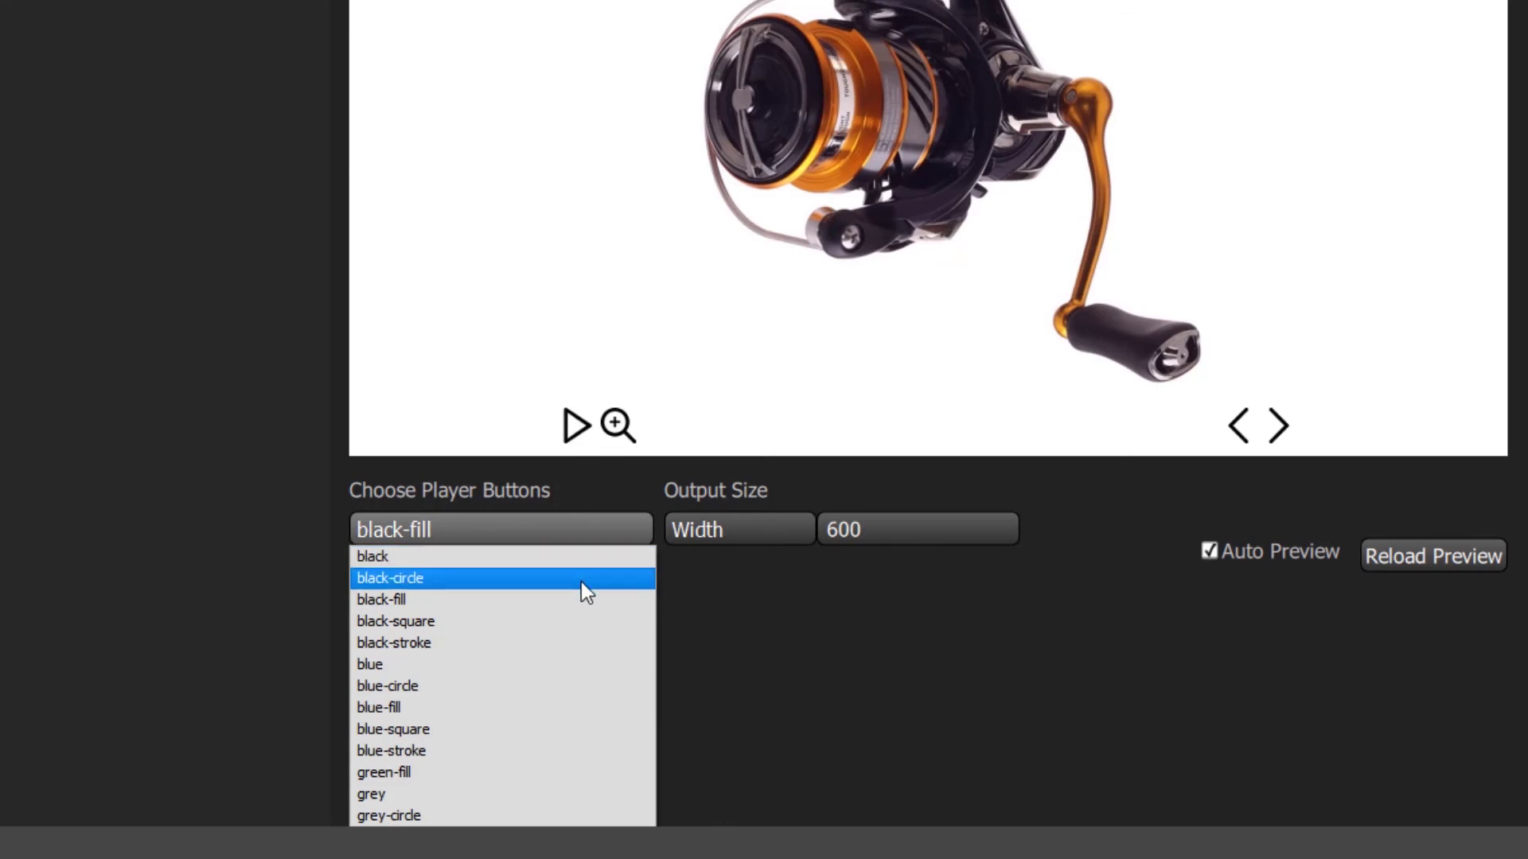
left_click(764, 637)
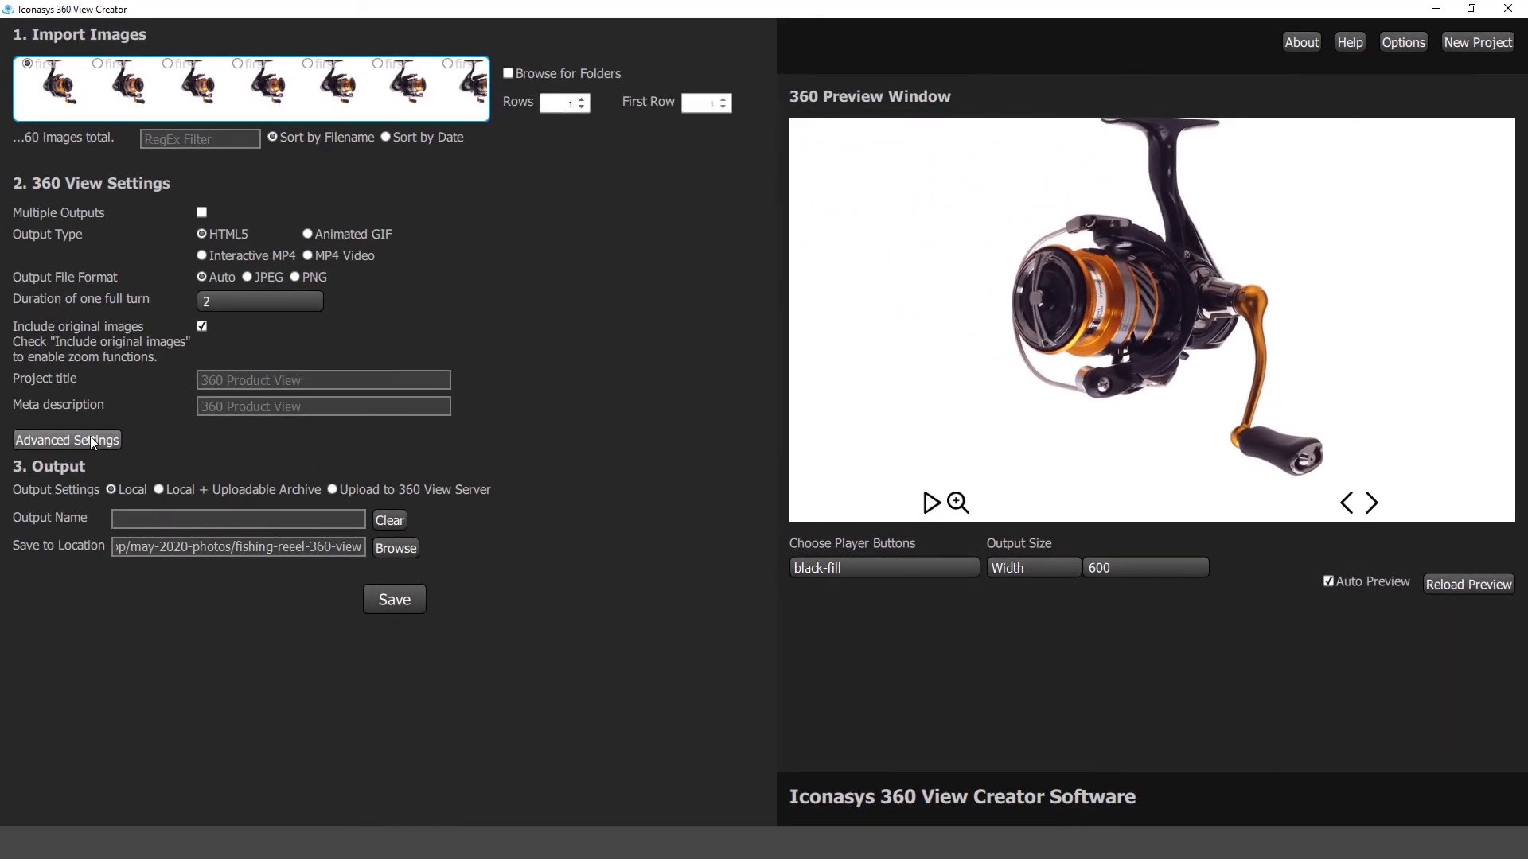
left_click(89, 436)
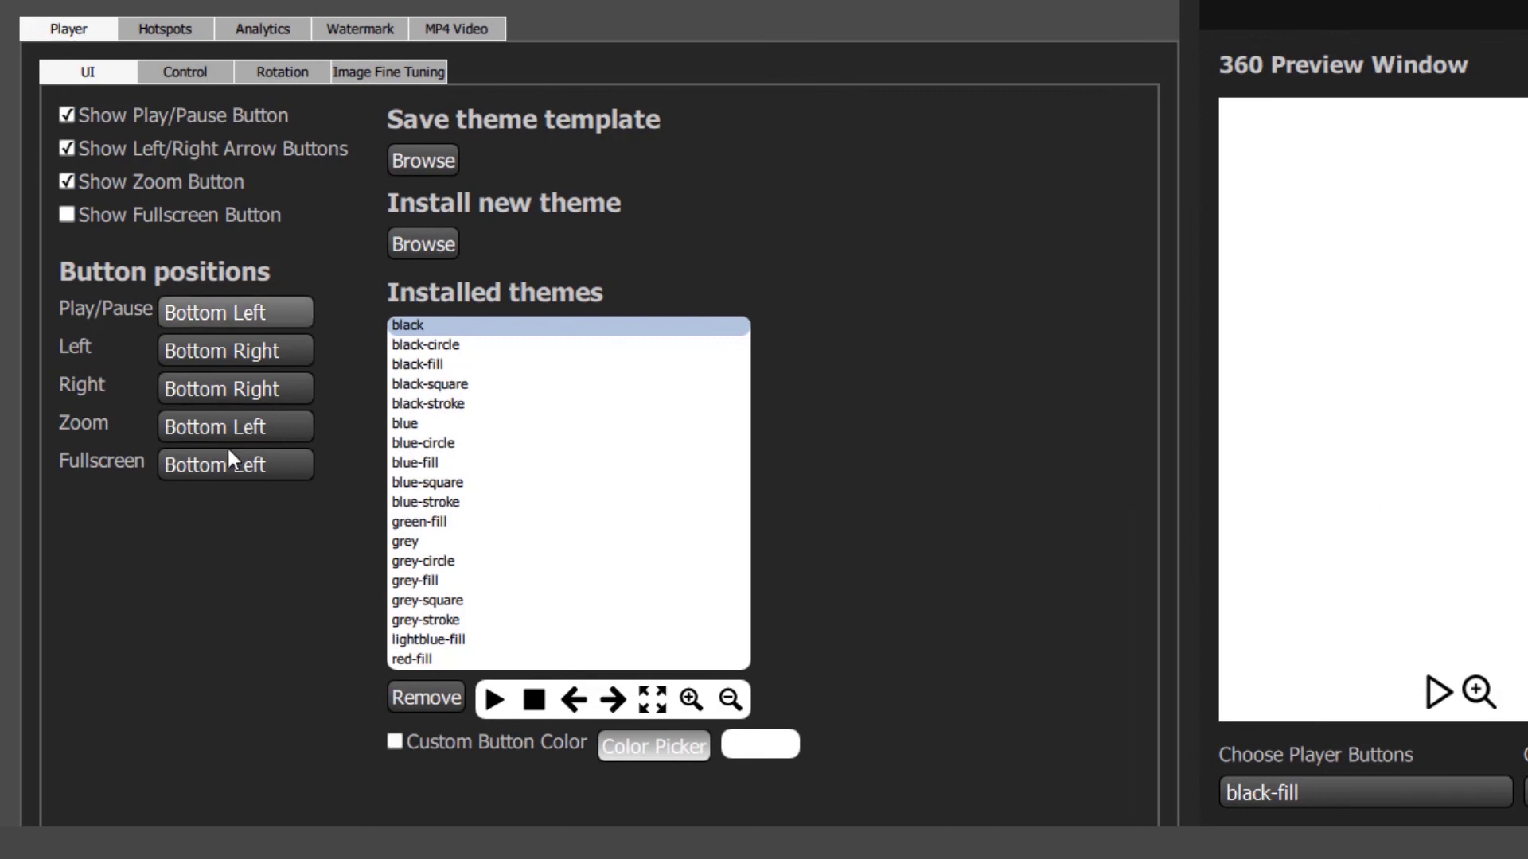
left_click(210, 65)
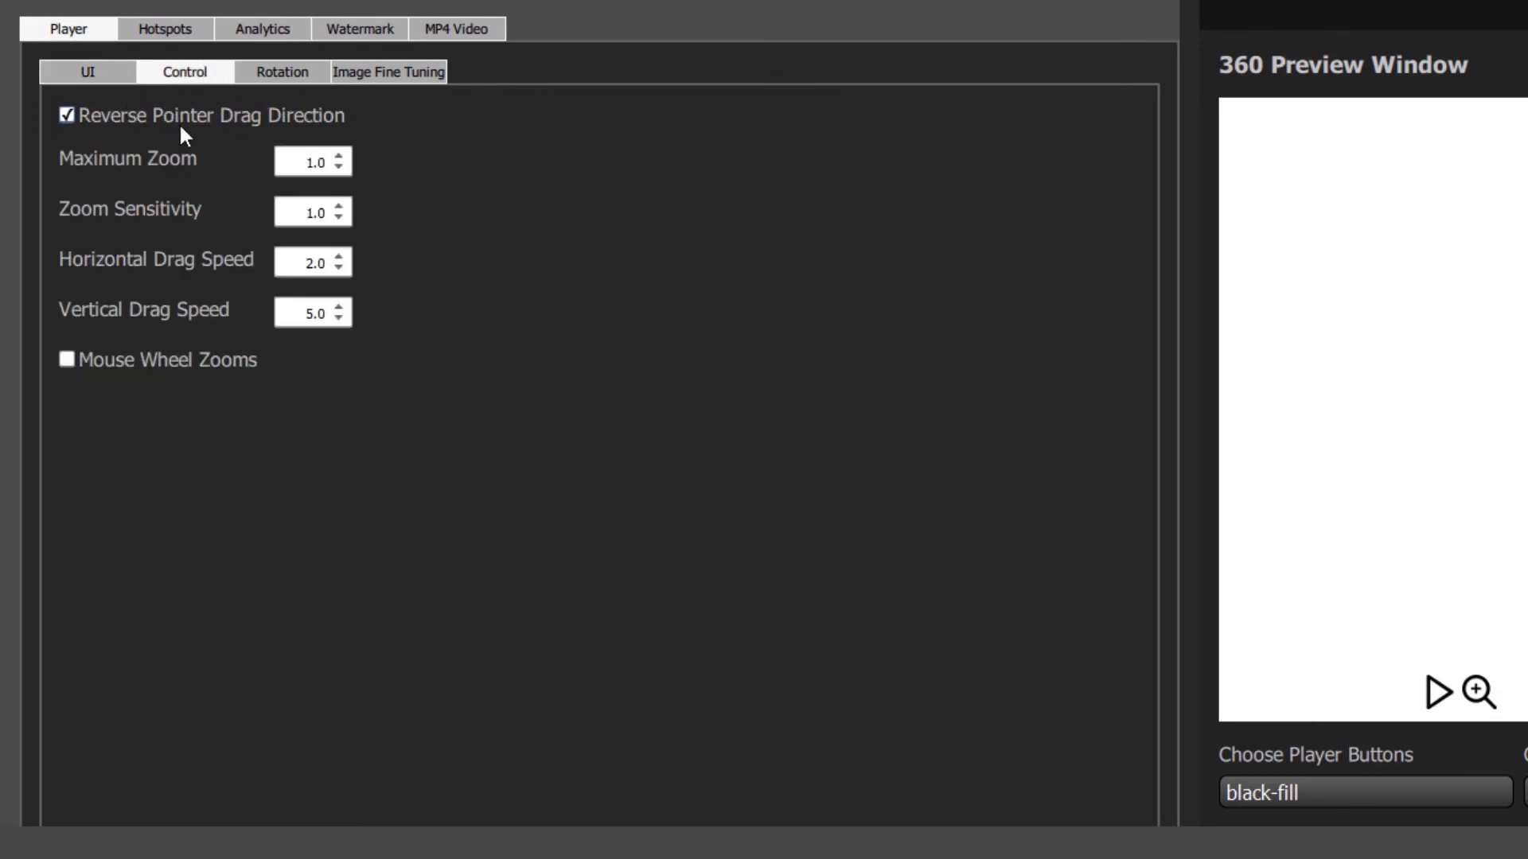
left_click(288, 70)
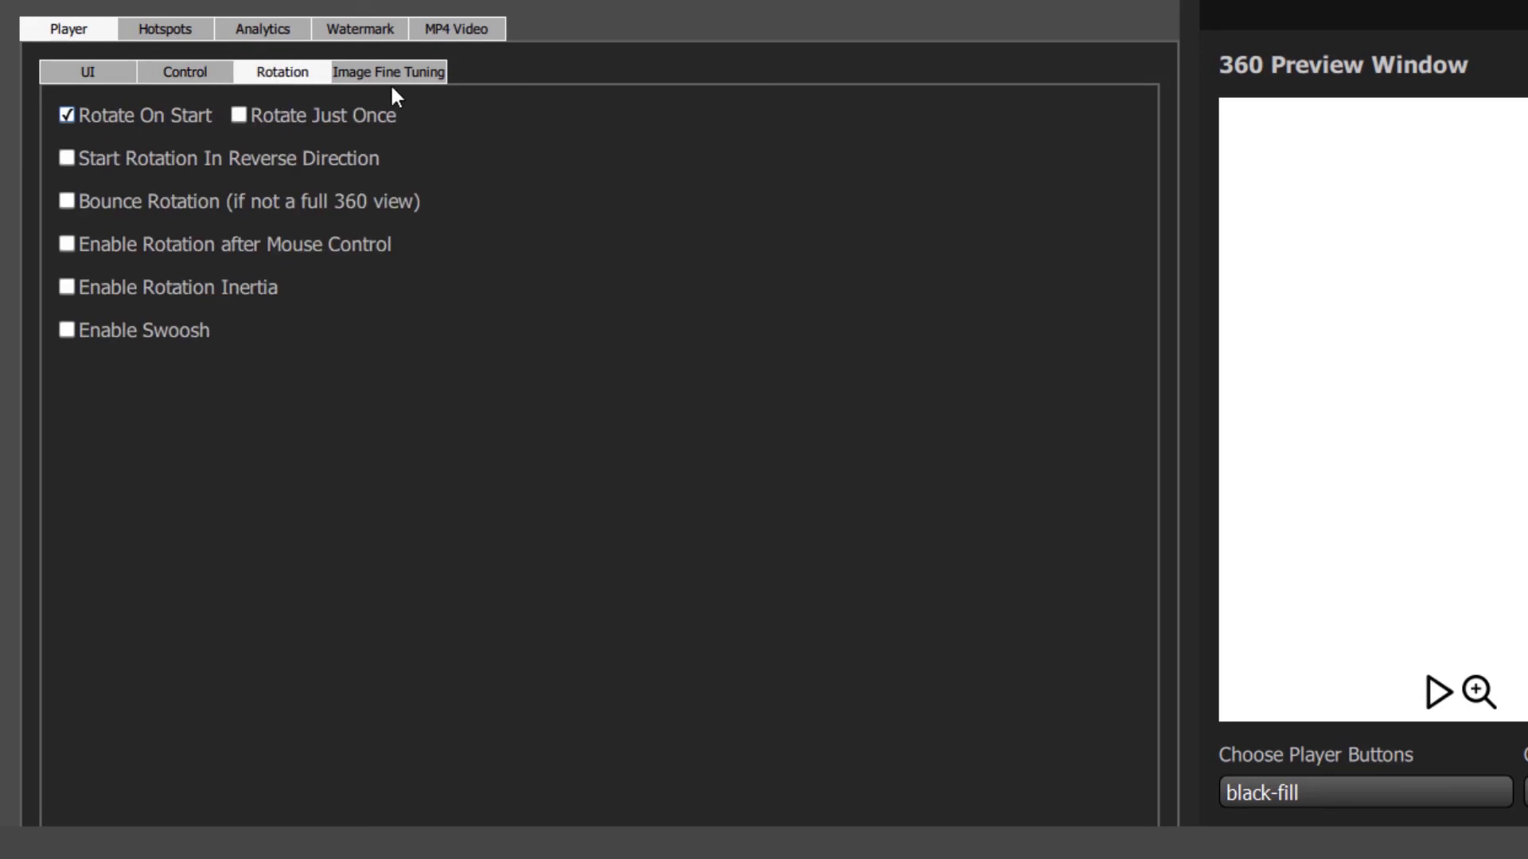
left_click(196, 24)
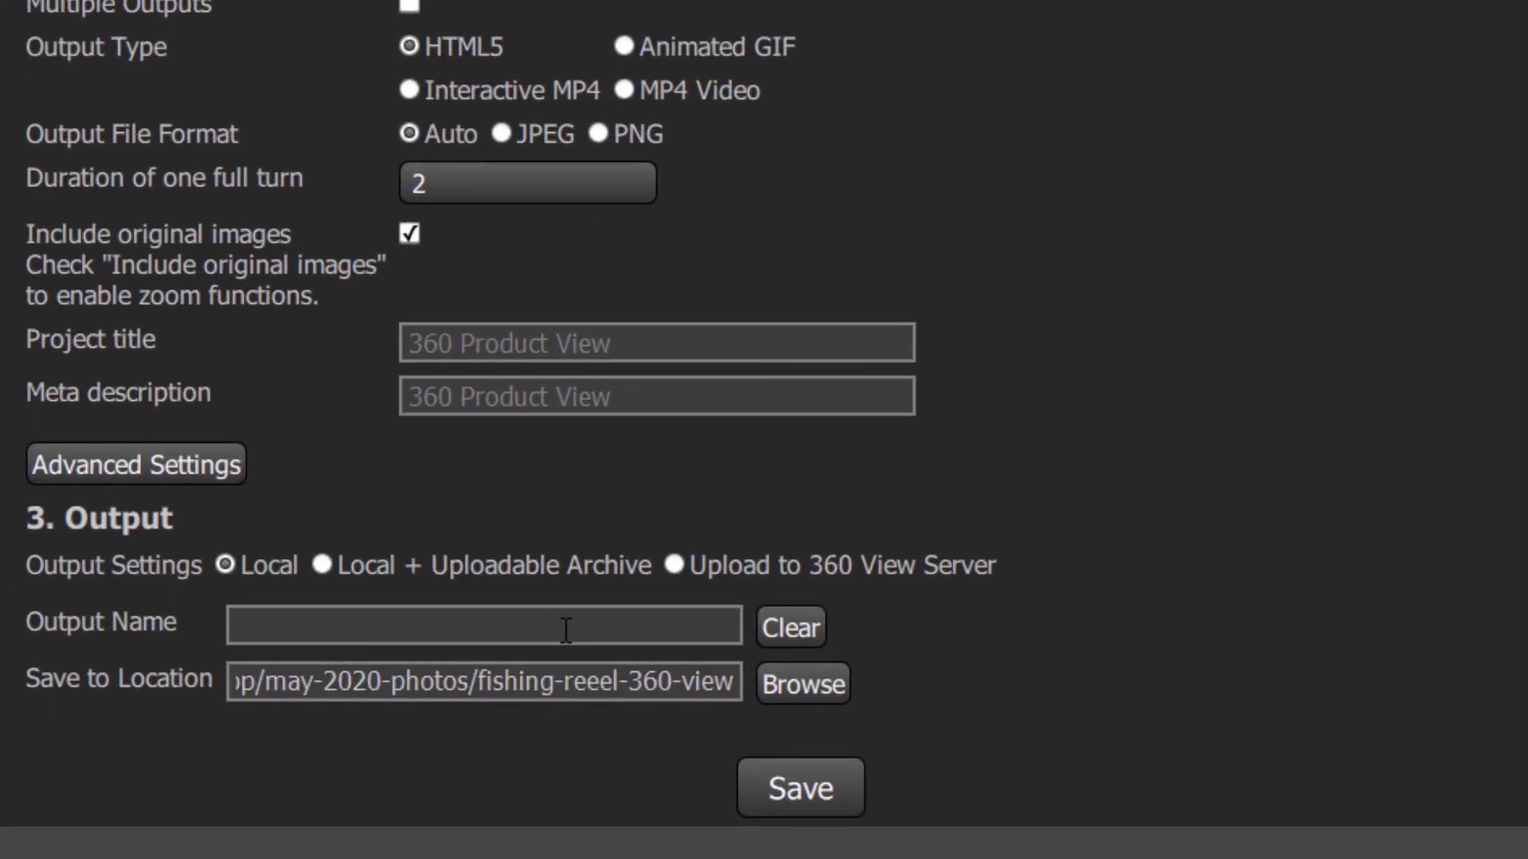
Name the output "fishing reel" and save the HTML5 360 view locally
left_click(566, 631)
type("fishing ")
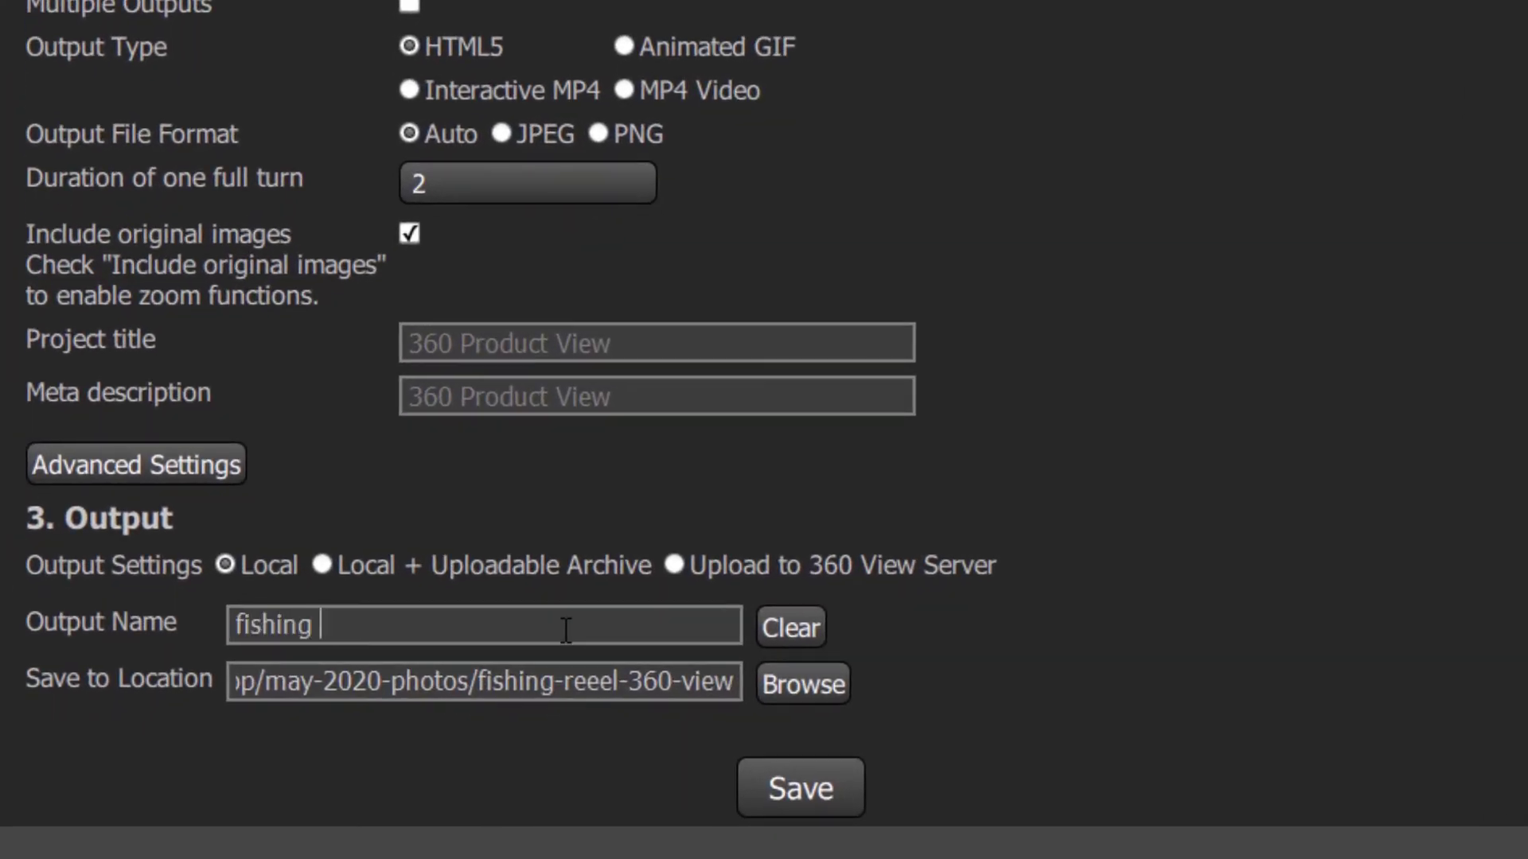
type("reel")
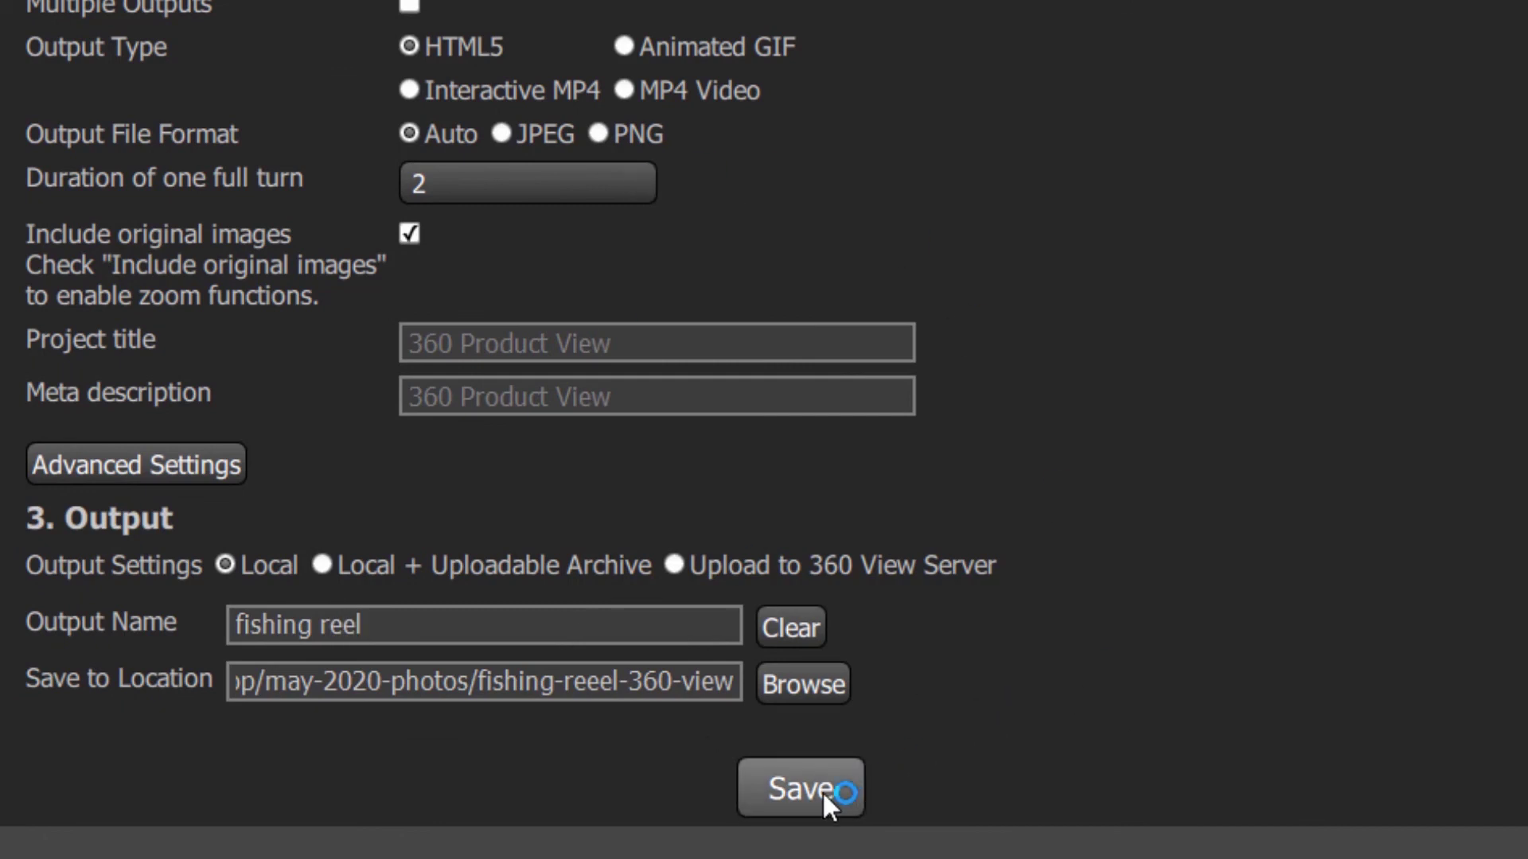
left_click(729, 748)
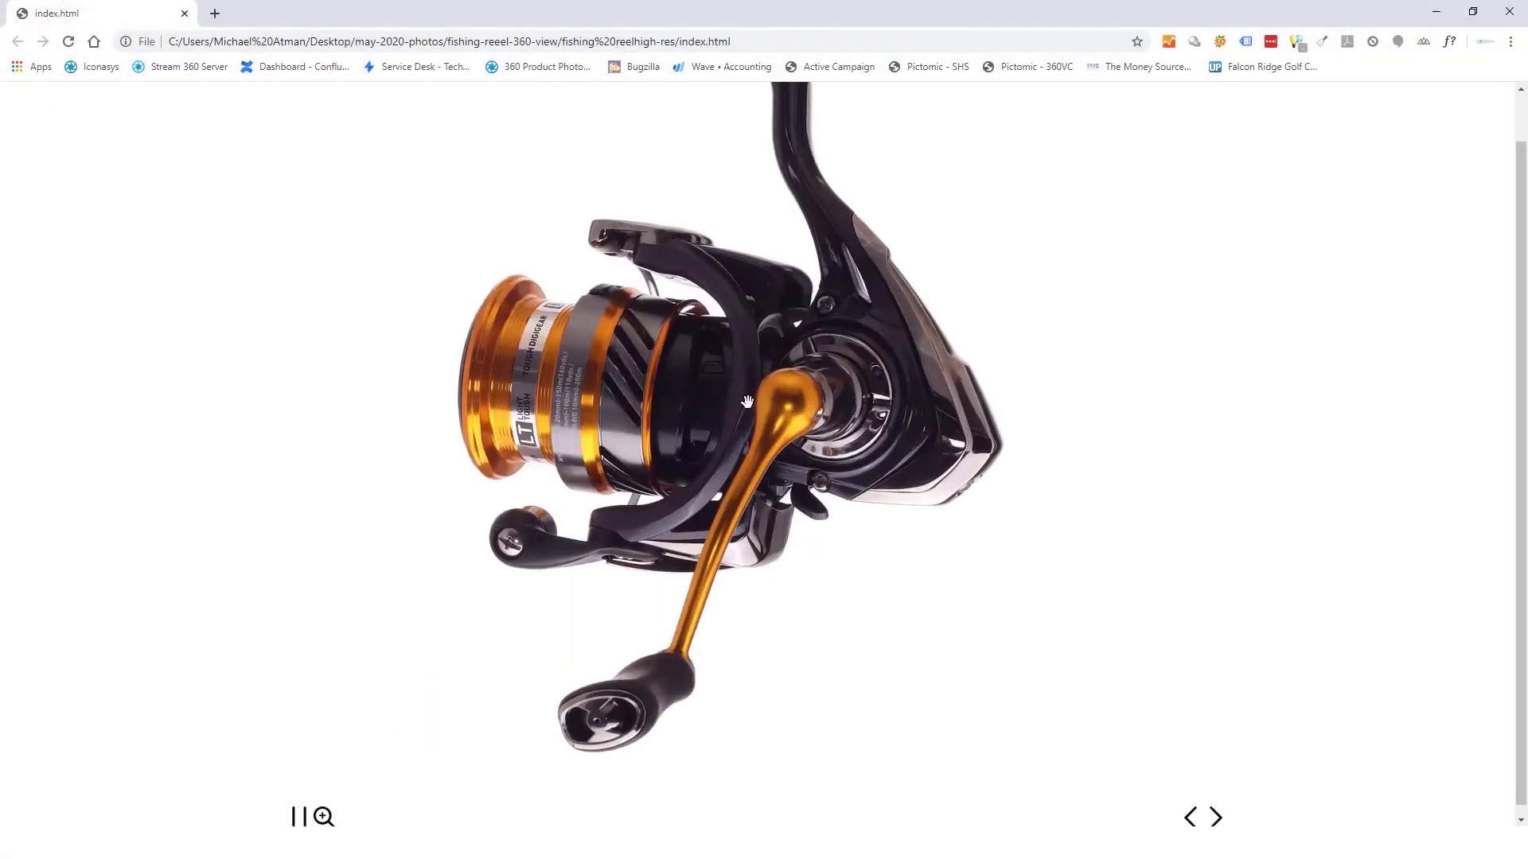
Check the exported 360 view in the browser by rotating the reel and trying the zoom
left_click_drag(747, 402, 821, 387)
left_click(315, 822)
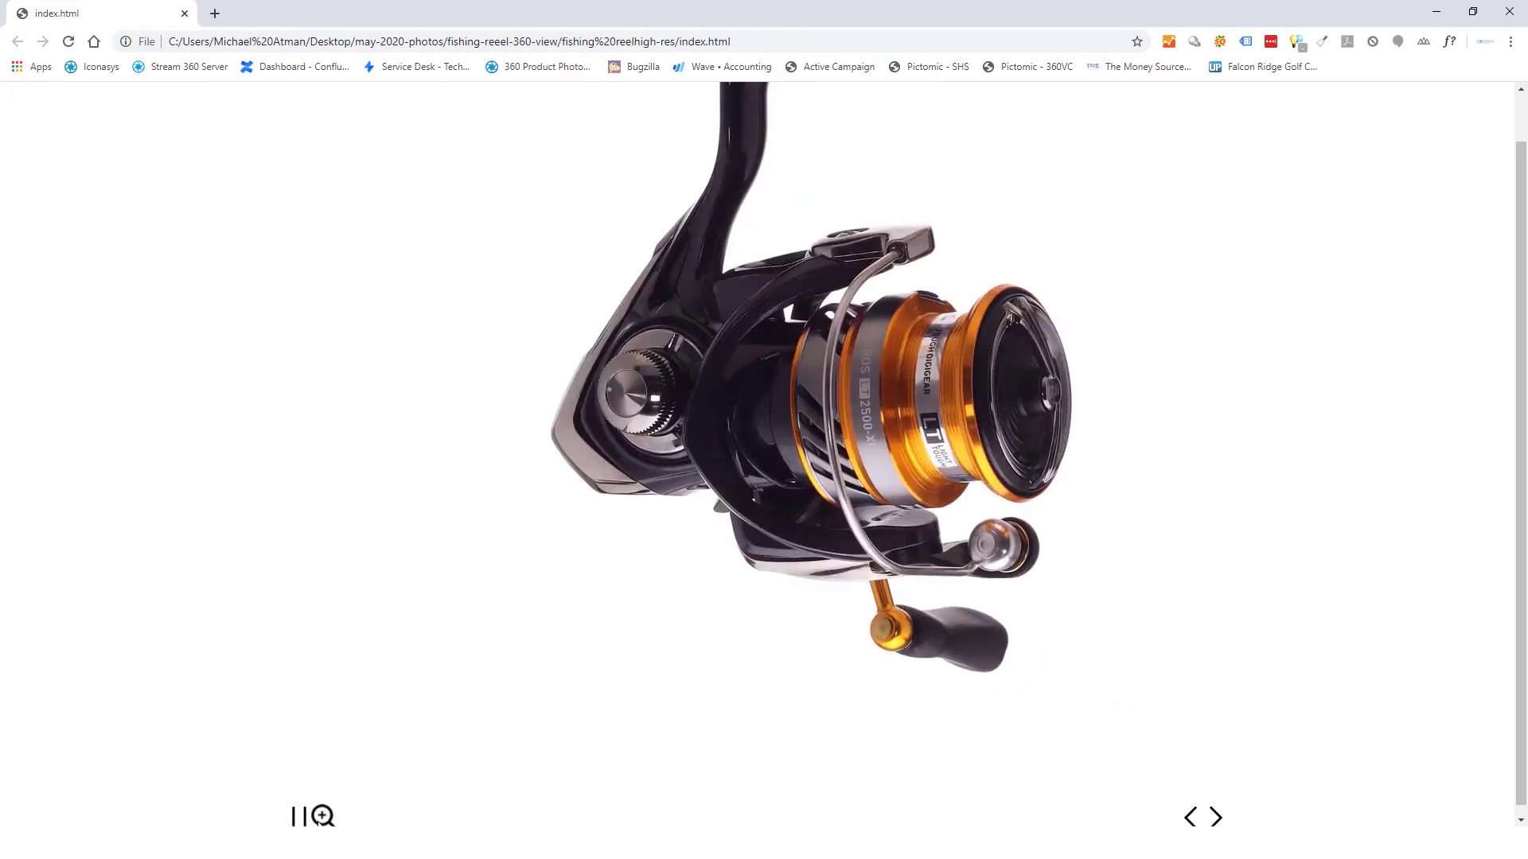